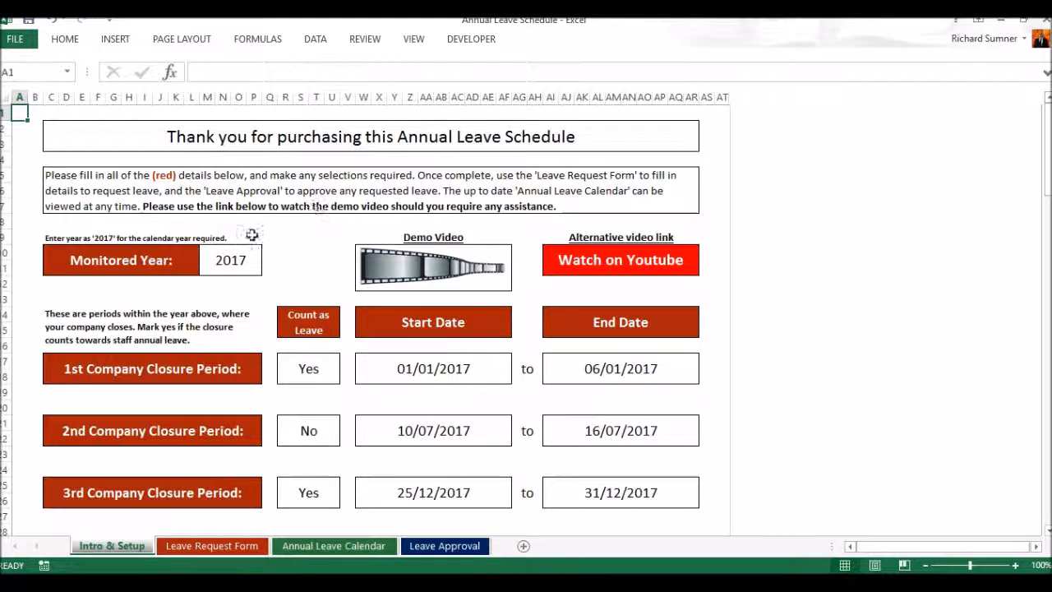
Step: Examine the monitored year and the company closure period settings on the Intro & Setup sheet
{"action": "left_click", "coordinate": [241, 261]}
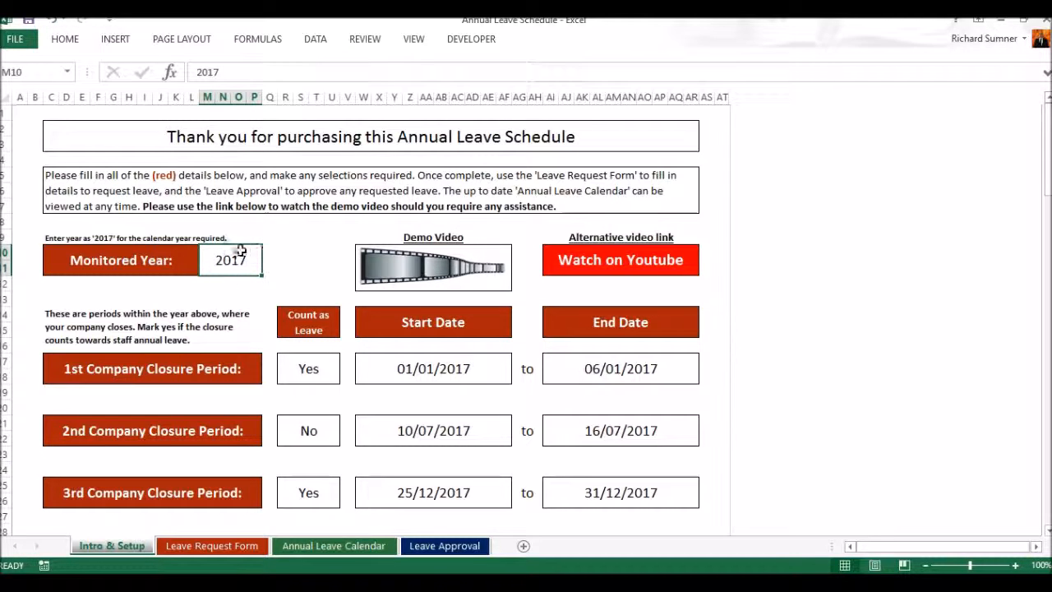
{"action": "scroll", "coordinate": [306, 261], "scroll_direction": "down", "scroll_amount": 1}
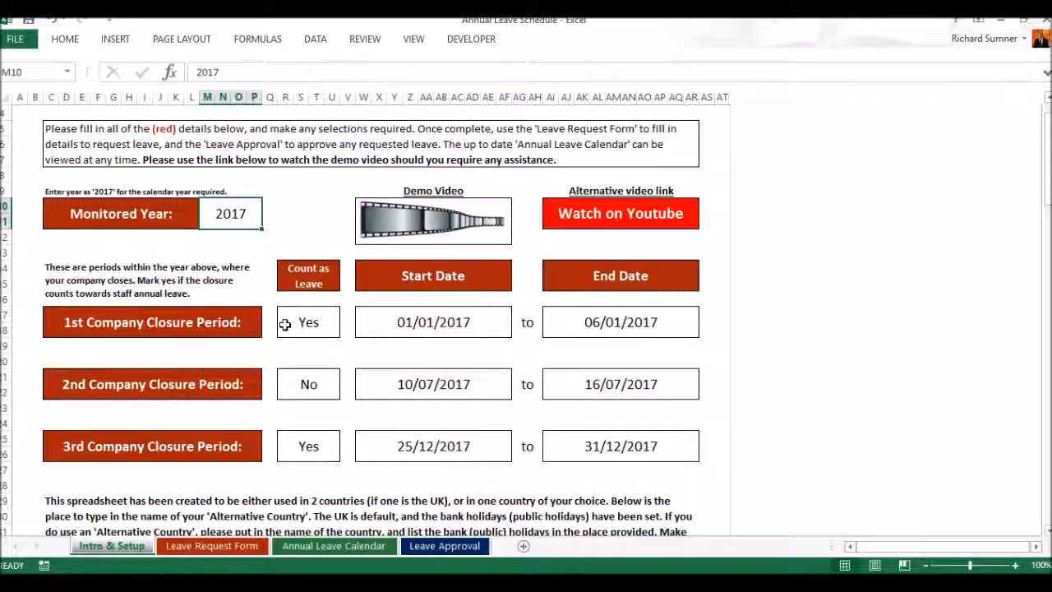
{"action": "scroll", "coordinate": [284, 324], "scroll_direction": "down", "scroll_amount": 1}
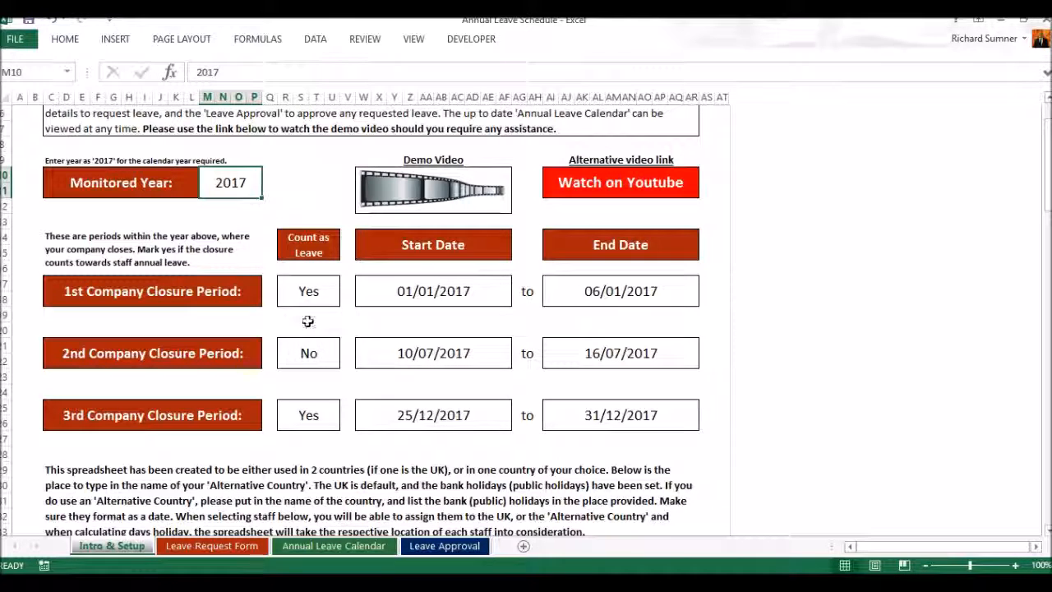
Step: Switch Count as Leave for the 1st Company Closure Period to No, and restore it to Yes
{"action": "left_click", "coordinate": [311, 292]}
{"action": "left_click", "coordinate": [347, 285]}
{"action": "left_click", "coordinate": [319, 302]}
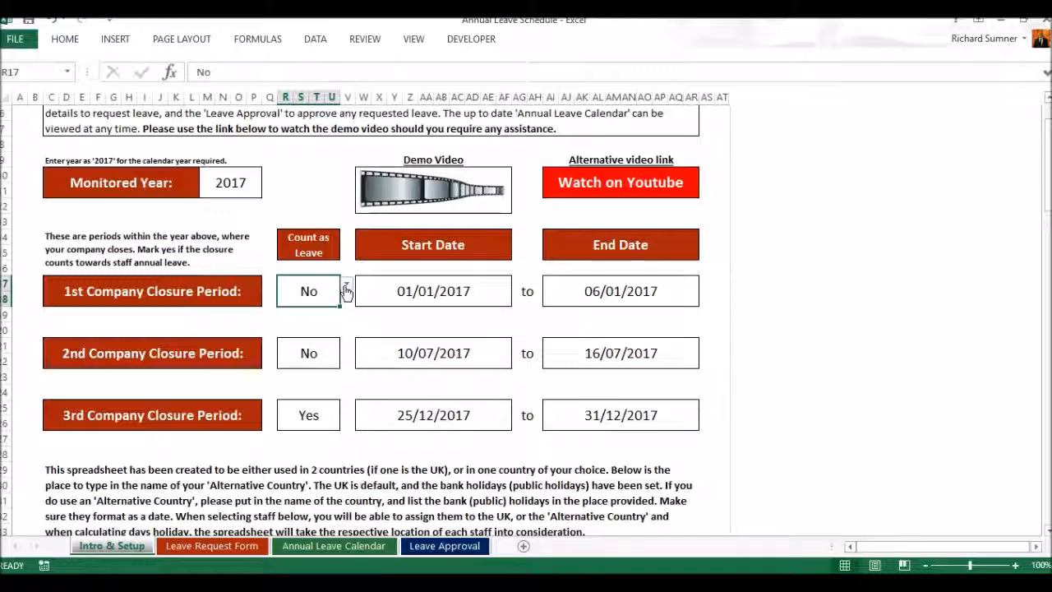
{"action": "left_click", "coordinate": [346, 288]}
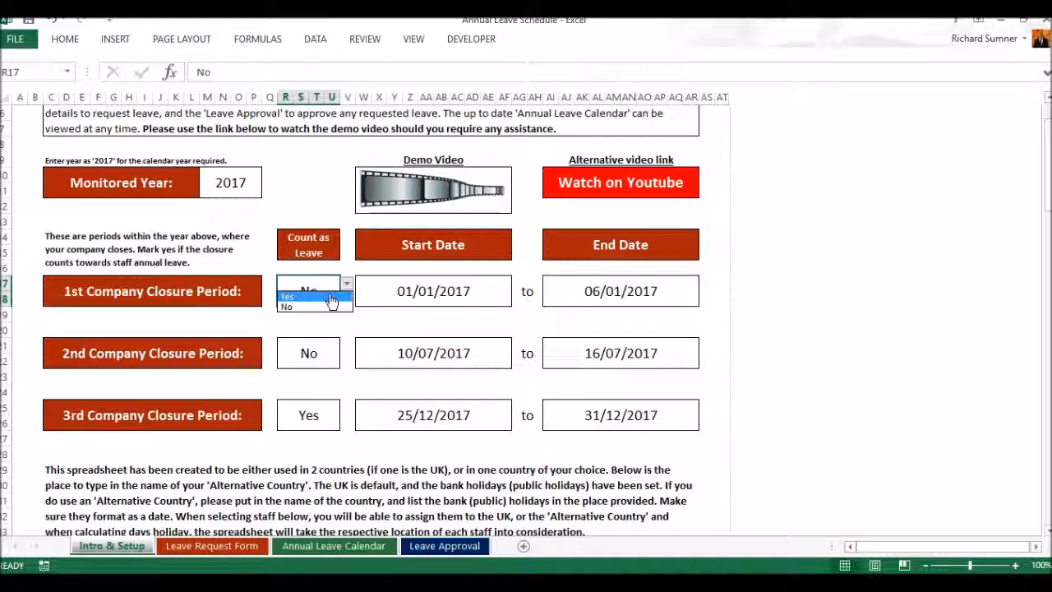
{"action": "left_click", "coordinate": [332, 298]}
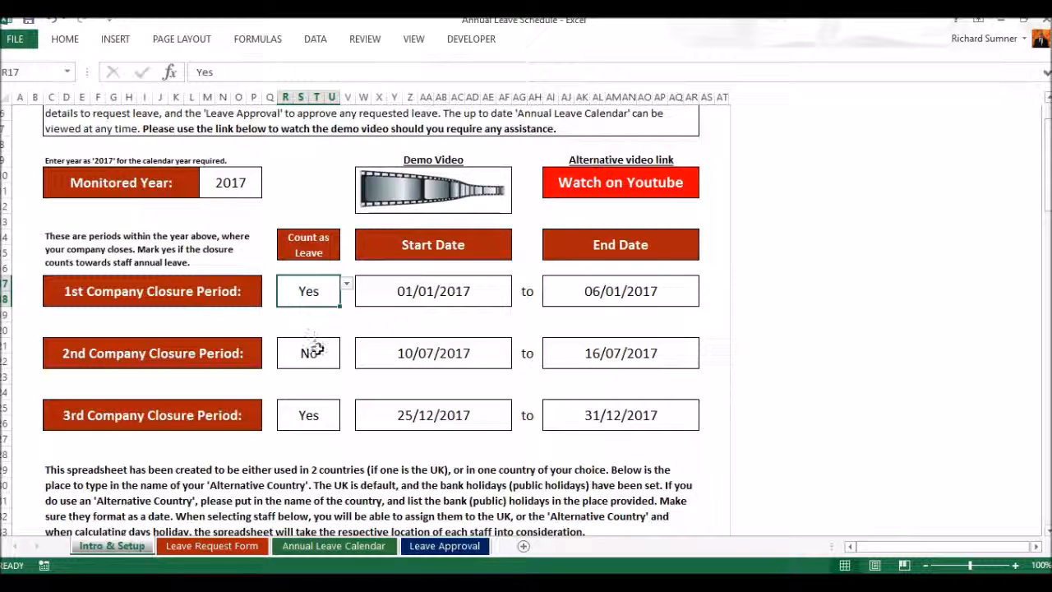
{"action": "left_click", "coordinate": [312, 352]}
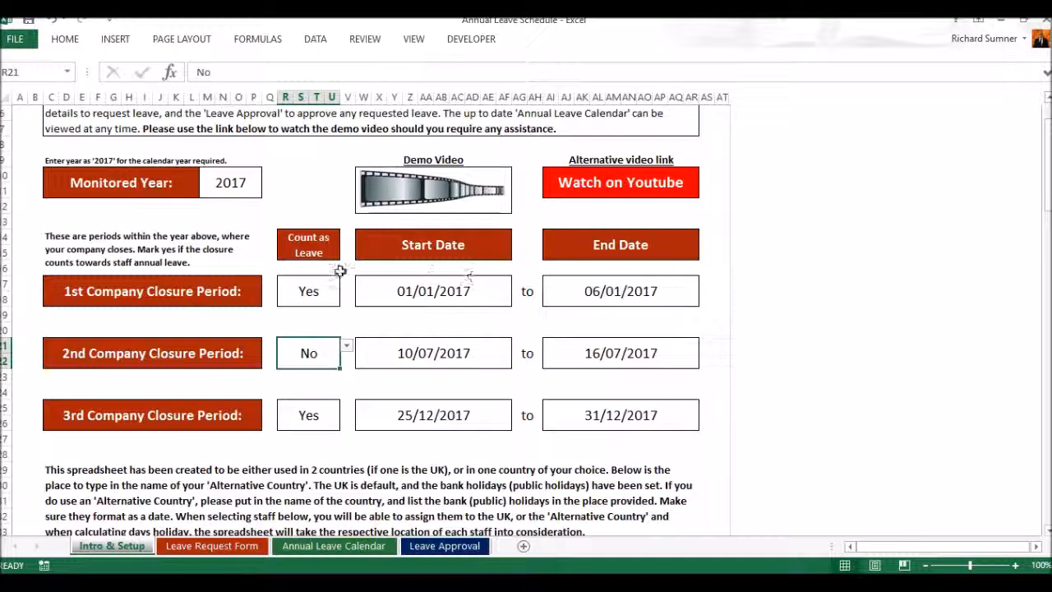
{"action": "left_click", "coordinate": [318, 290]}
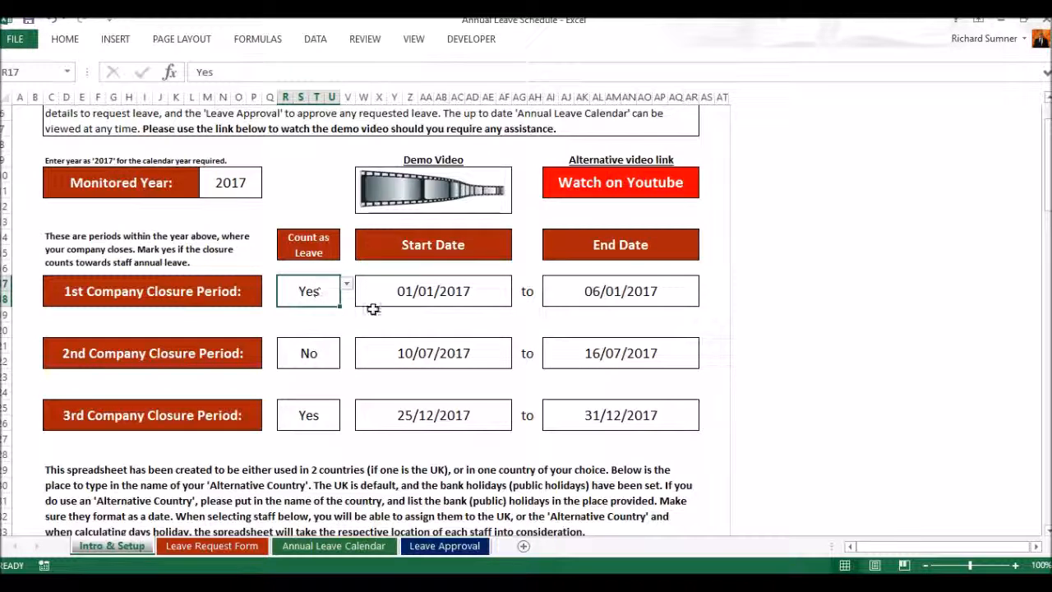
Step: Choose dd/mm/yyyy as the date format in the setup section
{"action": "scroll", "coordinate": [342, 370], "scroll_direction": "down", "scroll_amount": 1}
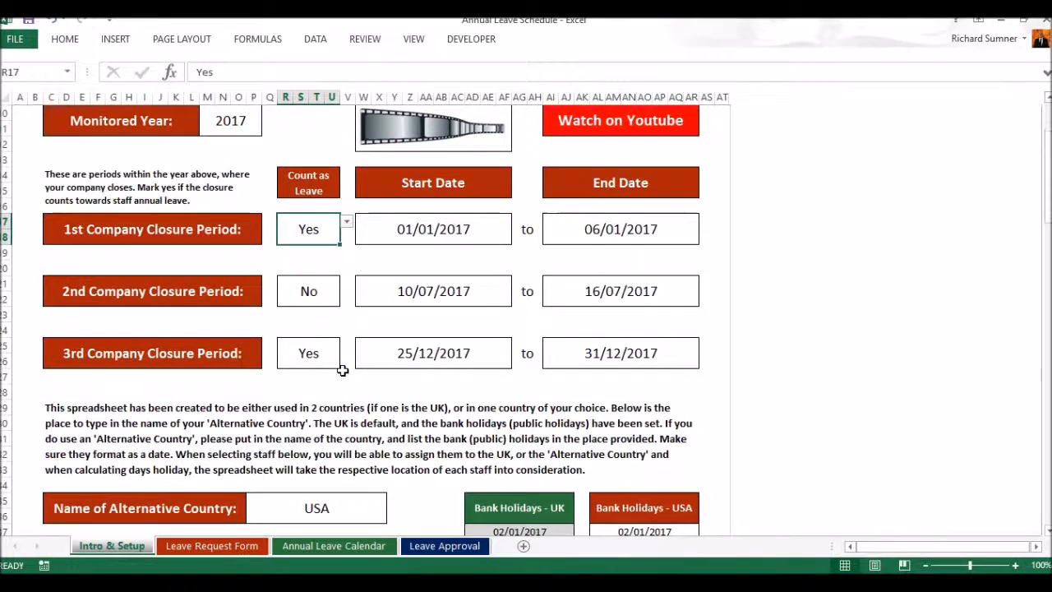
{"action": "scroll", "coordinate": [343, 370], "scroll_direction": "down", "scroll_amount": 2}
{"action": "scroll", "coordinate": [343, 370], "scroll_direction": "down", "scroll_amount": 3}
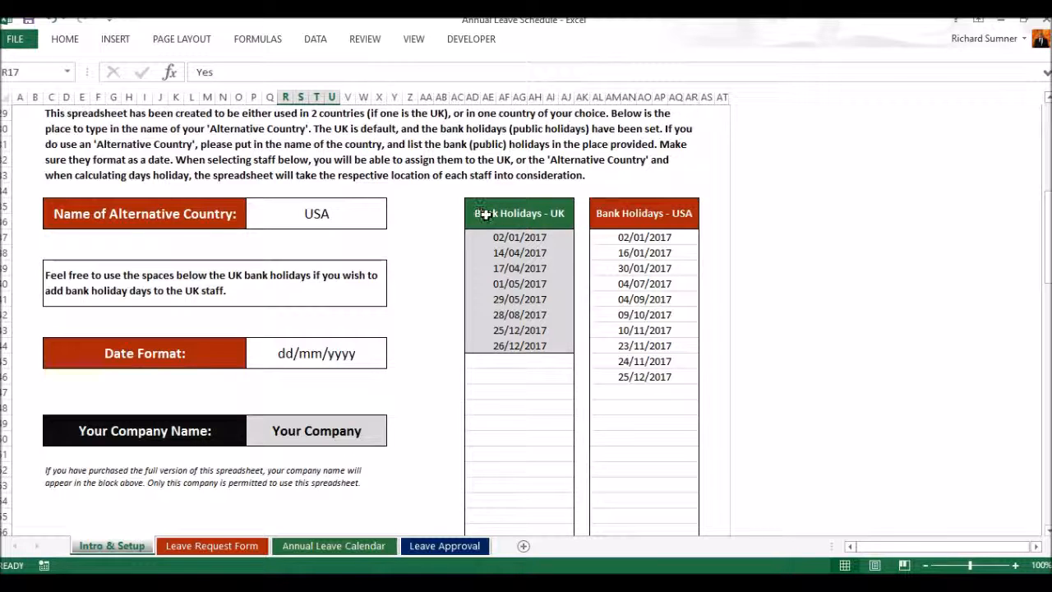
{"action": "left_click", "coordinate": [313, 356]}
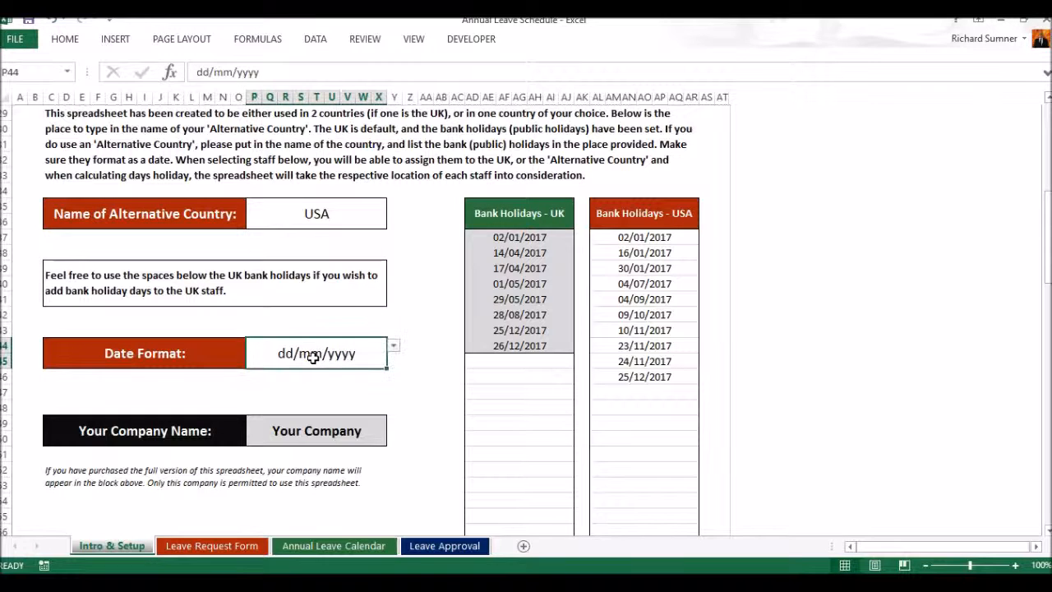
{"action": "left_click", "coordinate": [395, 348]}
{"action": "left_click", "coordinate": [365, 360]}
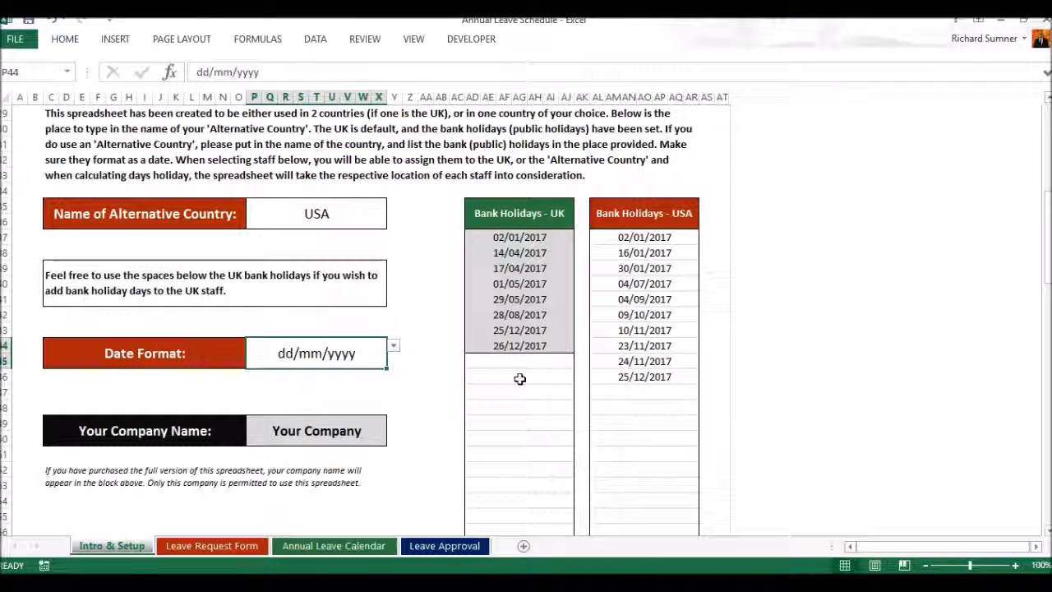
Step: Choose UK as the location of the first staff member in the staff list
{"action": "scroll", "coordinate": [427, 348], "scroll_direction": "down", "scroll_amount": 1}
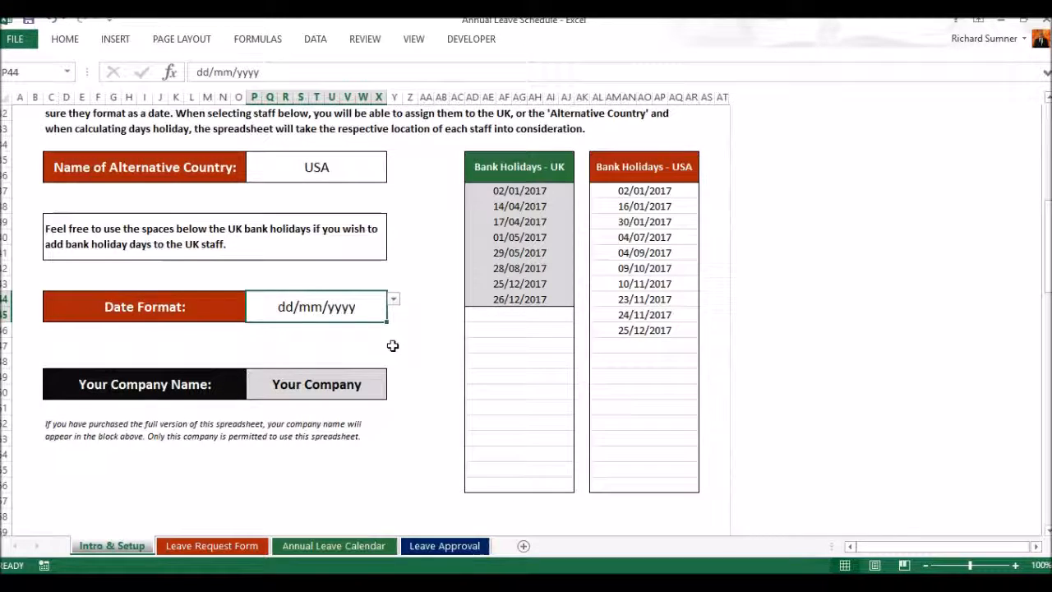
{"action": "scroll", "coordinate": [392, 345], "scroll_direction": "down", "scroll_amount": 2}
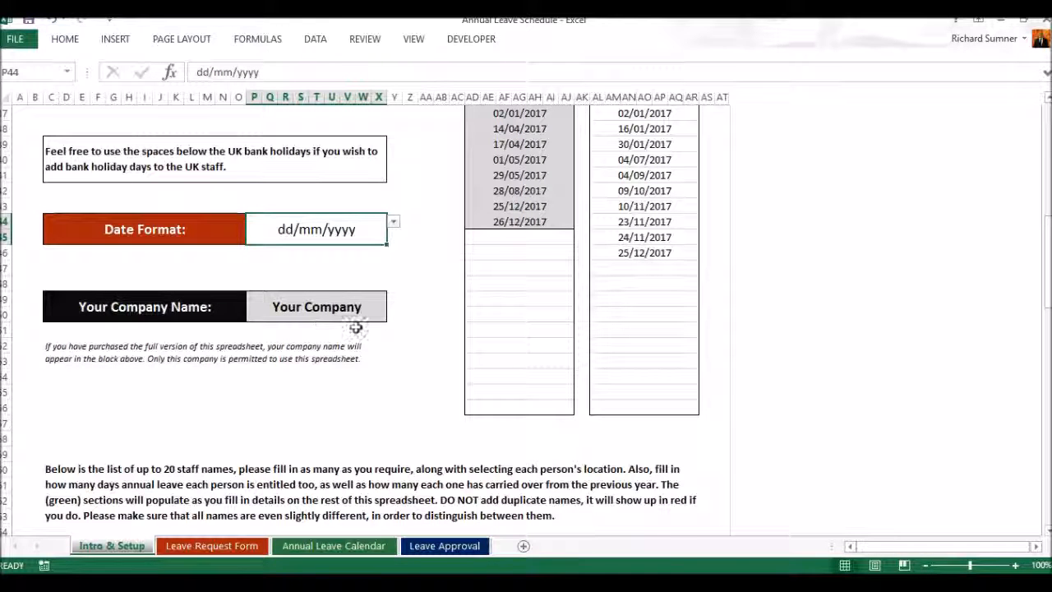
{"action": "scroll", "coordinate": [355, 327], "scroll_direction": "down", "scroll_amount": 1}
{"action": "scroll", "coordinate": [355, 327], "scroll_direction": "down", "scroll_amount": 3}
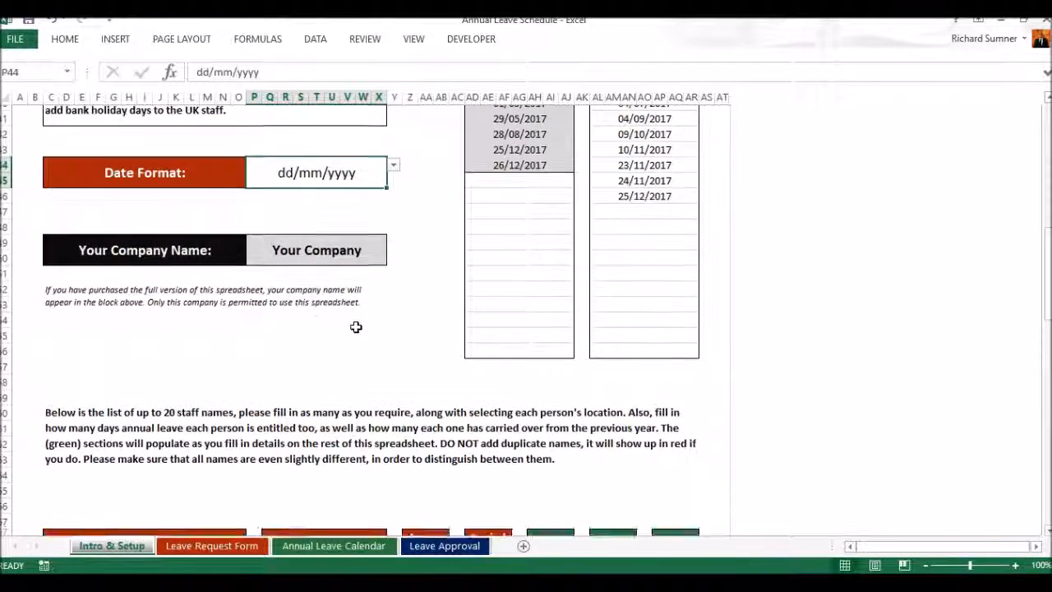
{"action": "scroll", "coordinate": [355, 326], "scroll_direction": "down", "scroll_amount": 5}
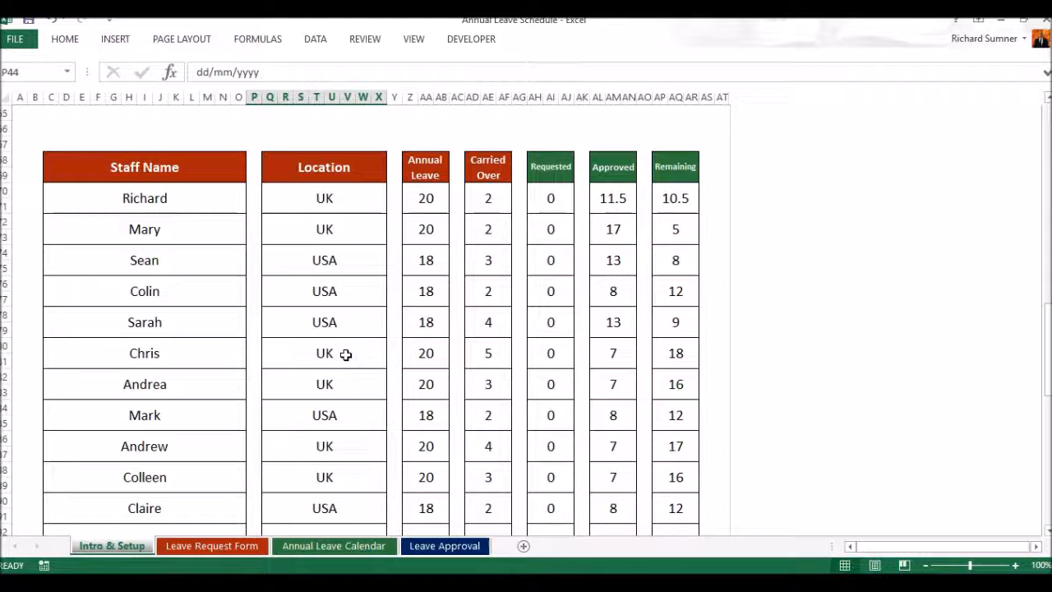
{"action": "left_click", "coordinate": [355, 202]}
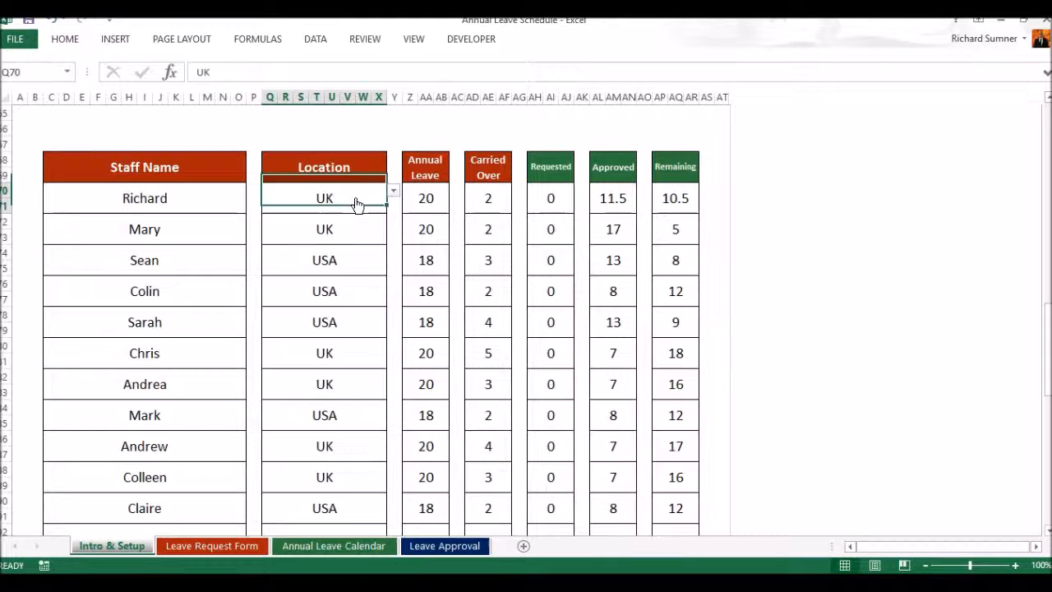
{"action": "left_click", "coordinate": [393, 195]}
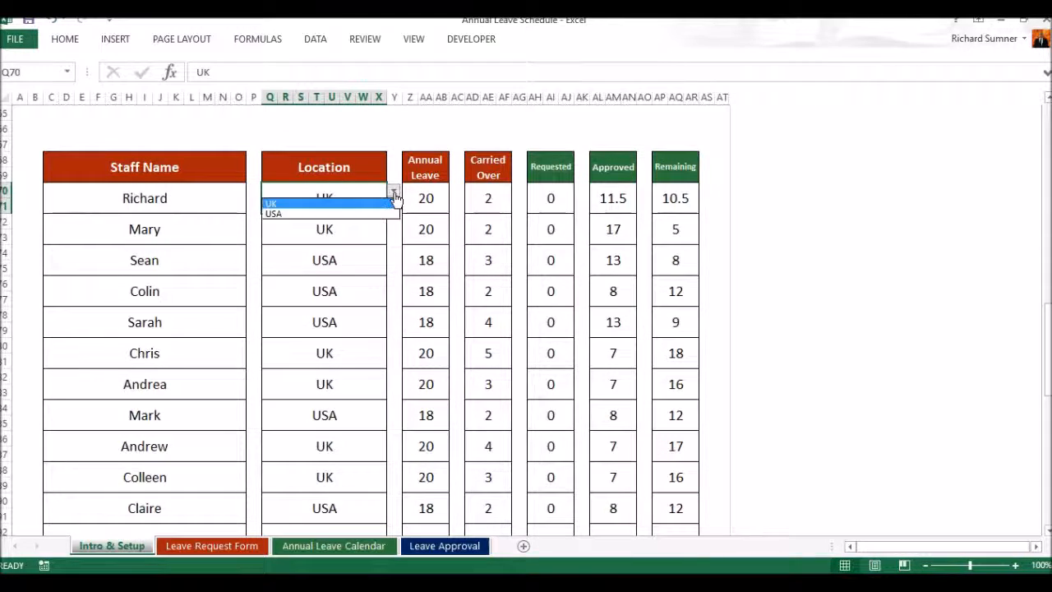
{"action": "left_click", "coordinate": [321, 205]}
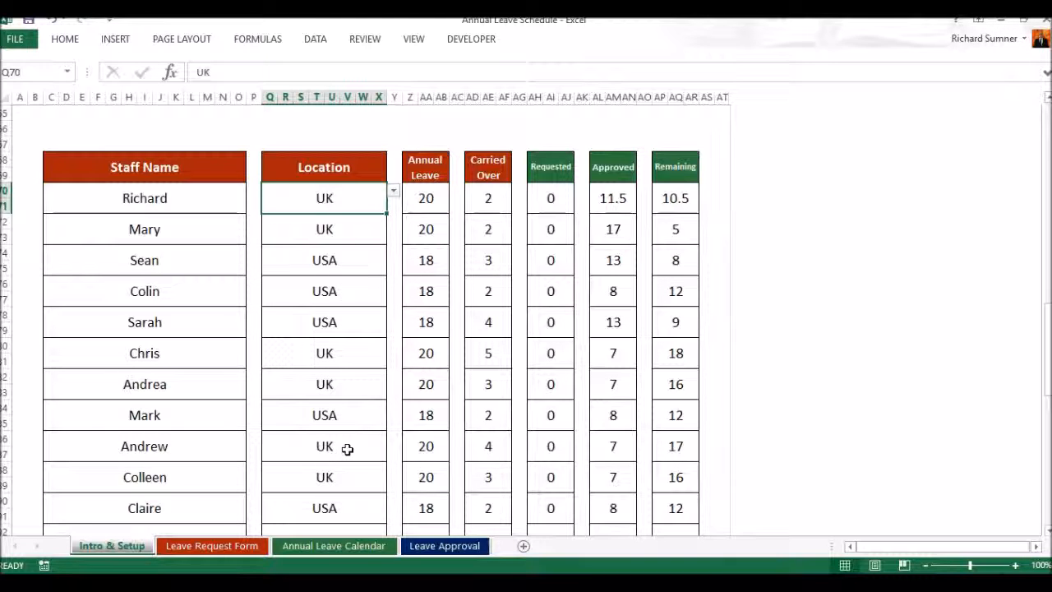
Step: Review the staff list's annual leave, carried-over and remaining days, and return to the beginning of the setup sheet
{"action": "left_click", "coordinate": [437, 196]}
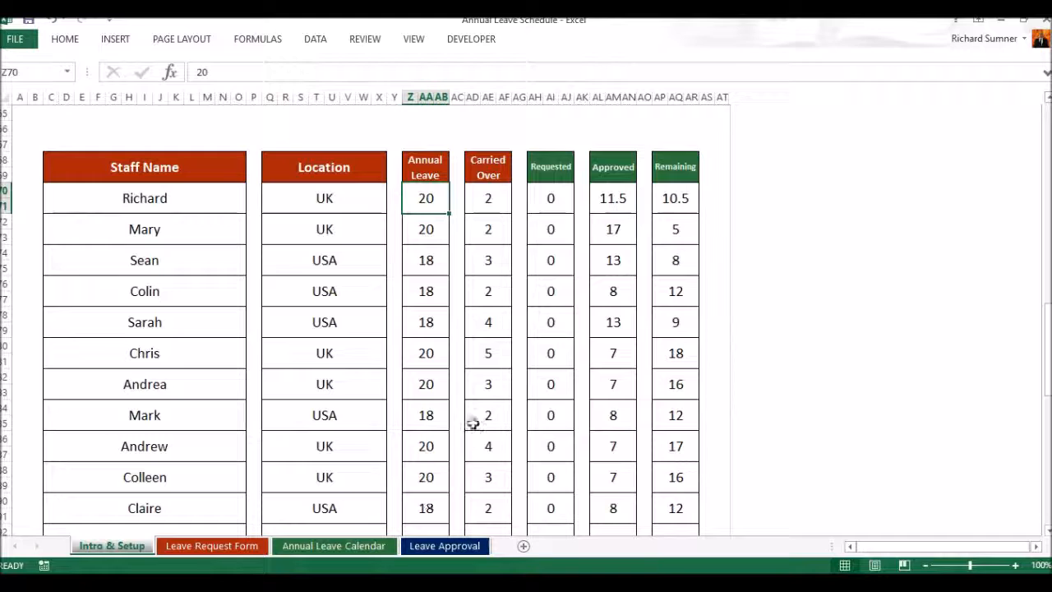
{"action": "left_click", "coordinate": [491, 197]}
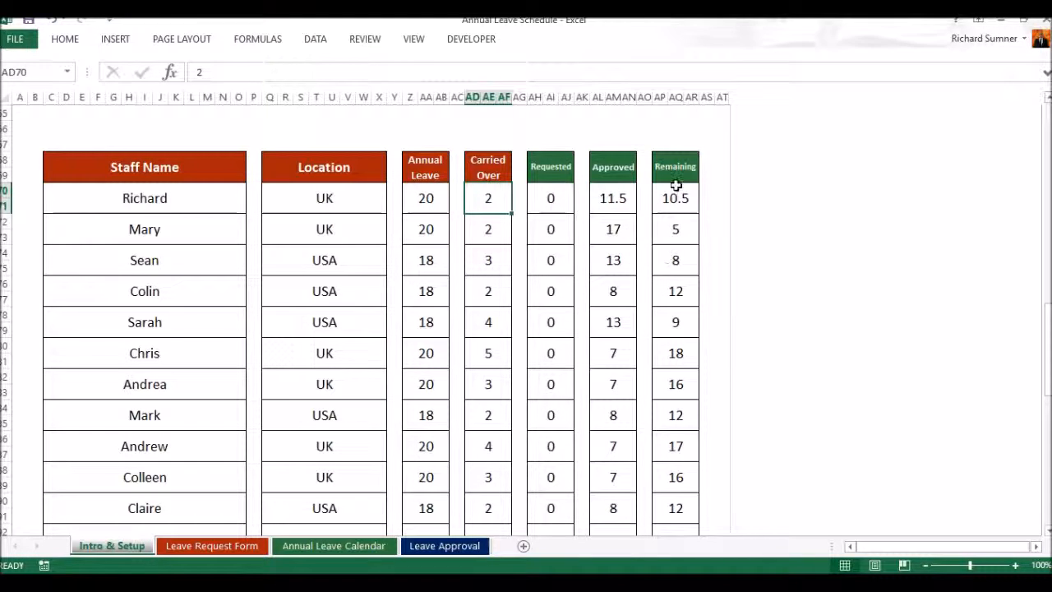
{"action": "left_click", "coordinate": [672, 476]}
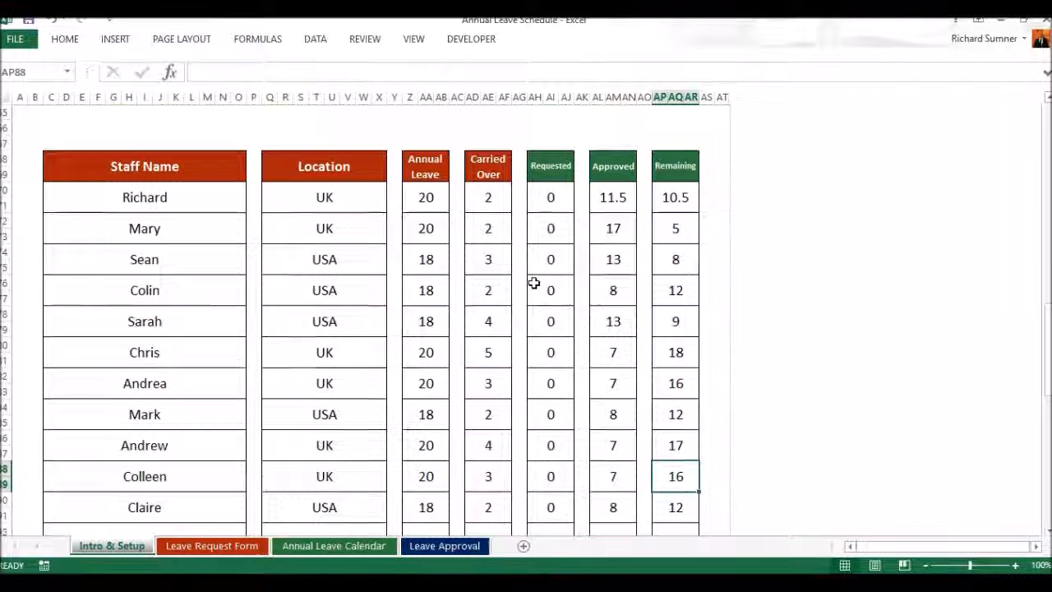
{"action": "scroll", "coordinate": [534, 282], "scroll_direction": "down", "scroll_amount": 2}
{"action": "scroll", "coordinate": [534, 282], "scroll_direction": "up", "scroll_amount": 1}
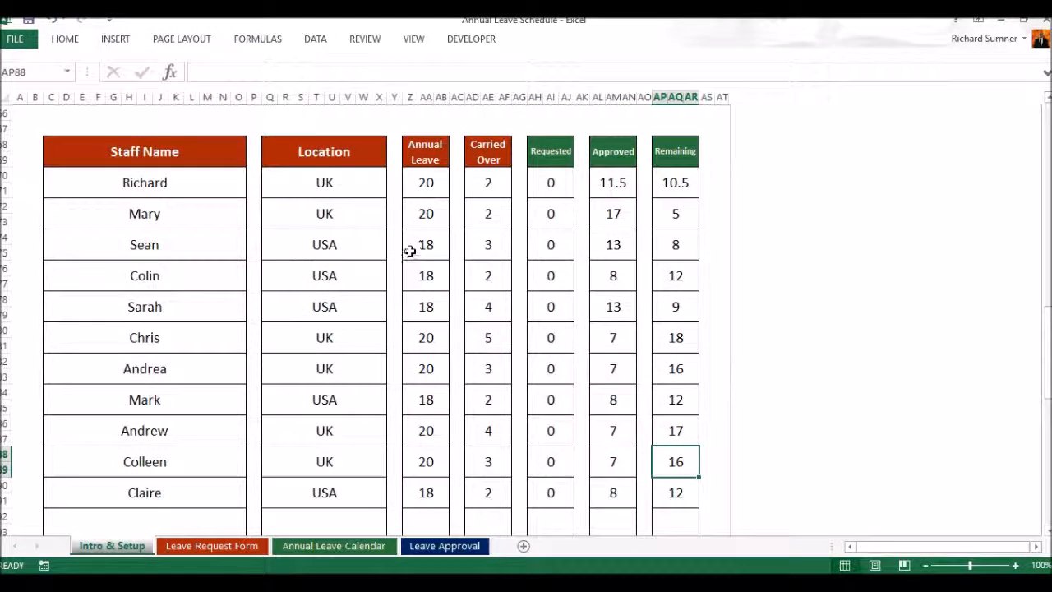
{"action": "scroll", "coordinate": [410, 251], "scroll_direction": "up", "scroll_amount": 2}
{"action": "scroll", "coordinate": [409, 251], "scroll_direction": "up", "scroll_amount": 8}
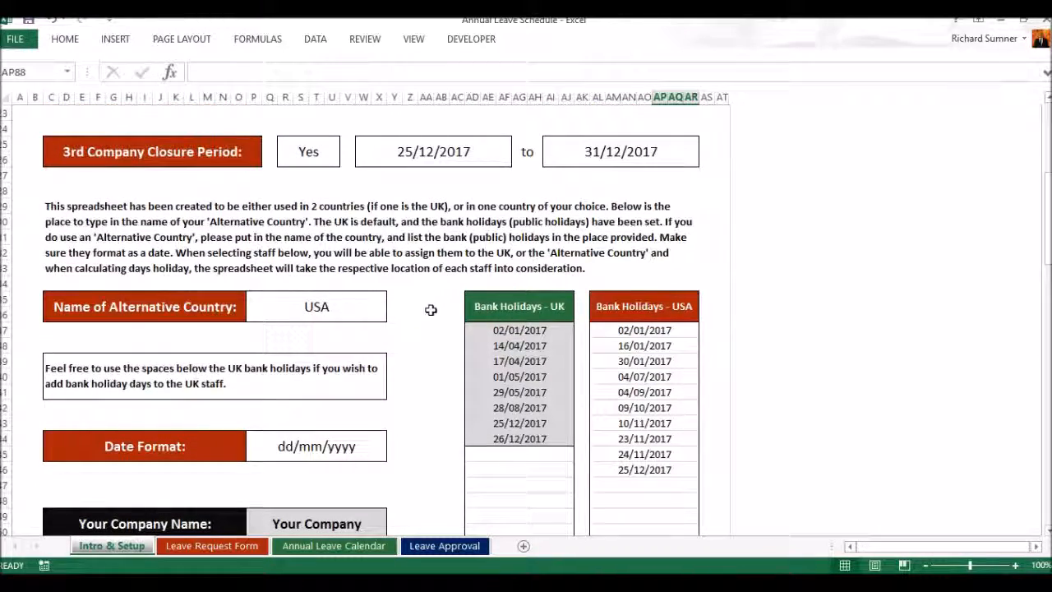
{"action": "scroll", "coordinate": [410, 296], "scroll_direction": "up", "scroll_amount": 3}
{"action": "scroll", "coordinate": [411, 296], "scroll_direction": "up", "scroll_amount": 3}
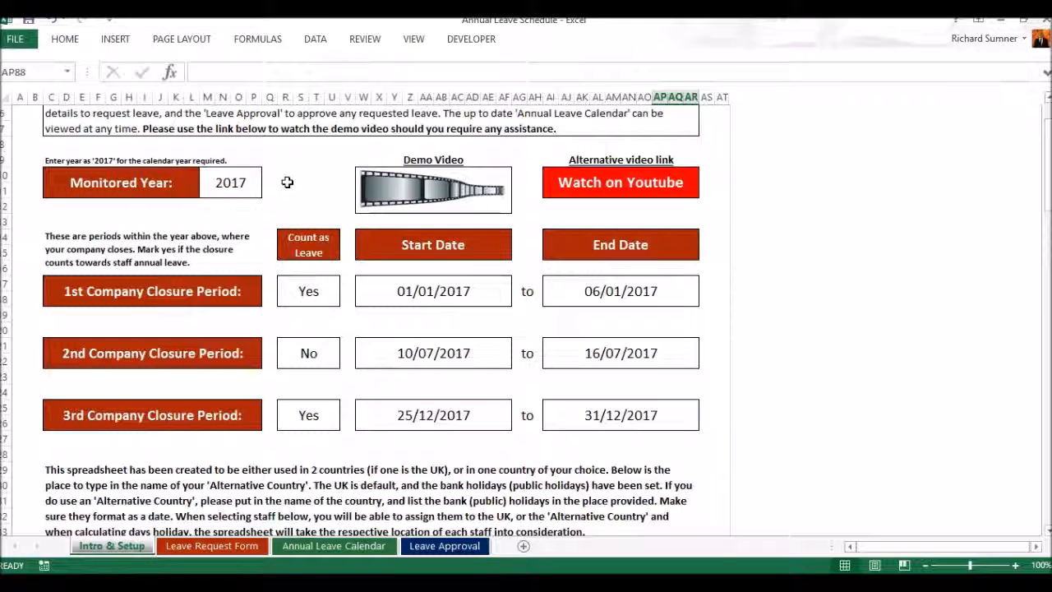
{"action": "scroll", "coordinate": [282, 174], "scroll_direction": "up", "scroll_amount": 2}
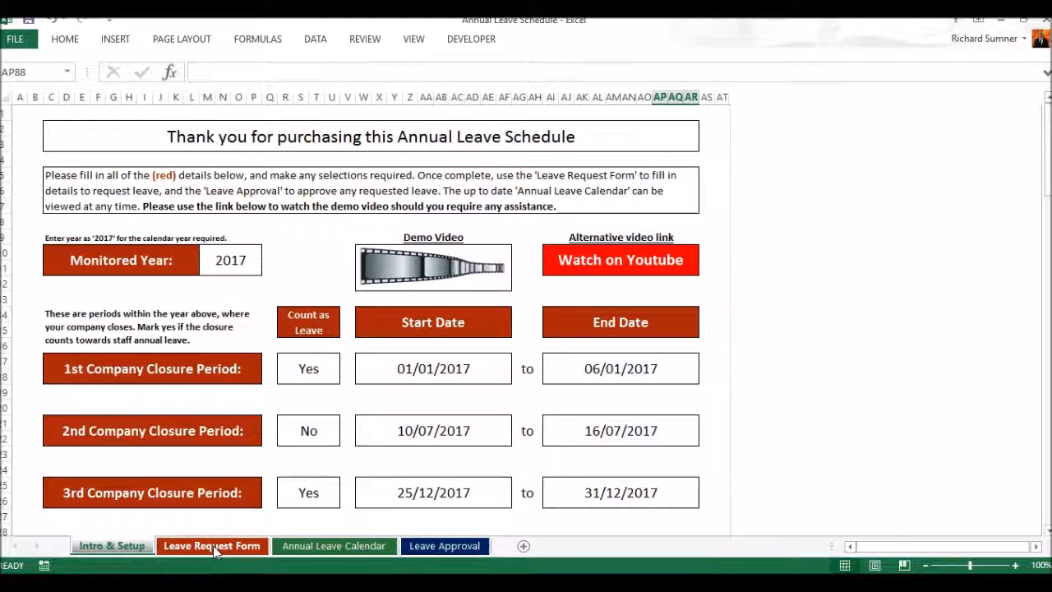
Step: Hide the Intro & Setup and Leave Approval sheets
{"action": "right_click", "coordinate": [128, 553]}
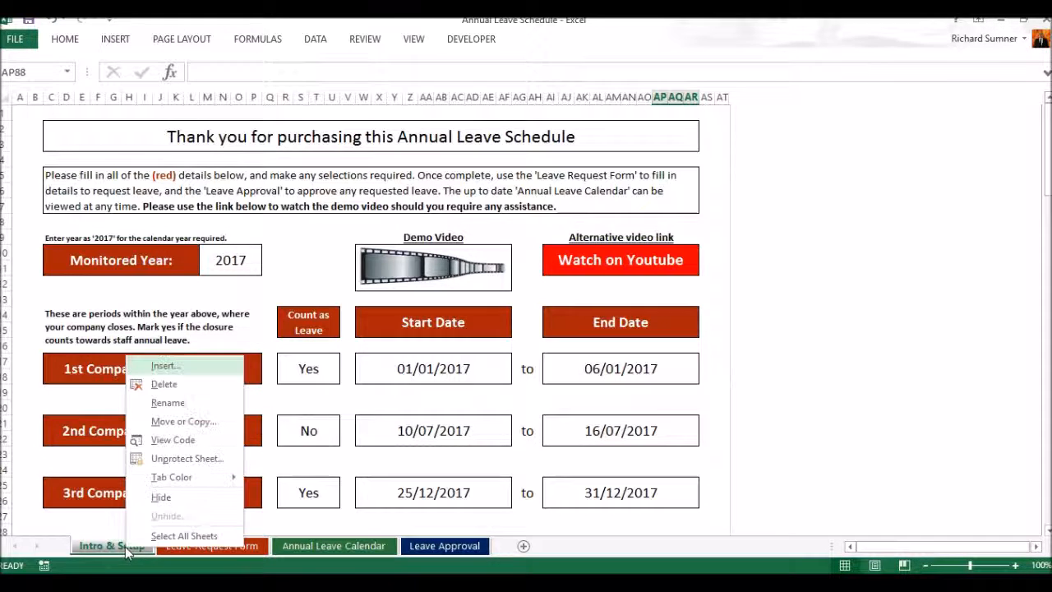
{"action": "left_click", "coordinate": [165, 498]}
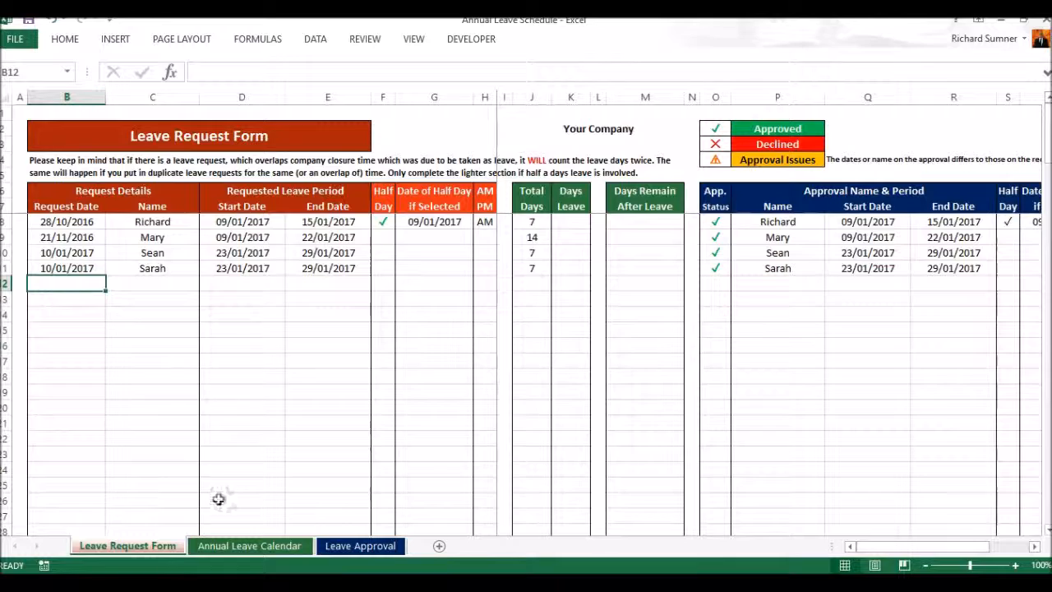
{"action": "left_click", "coordinate": [343, 546]}
{"action": "right_click", "coordinate": [349, 551]}
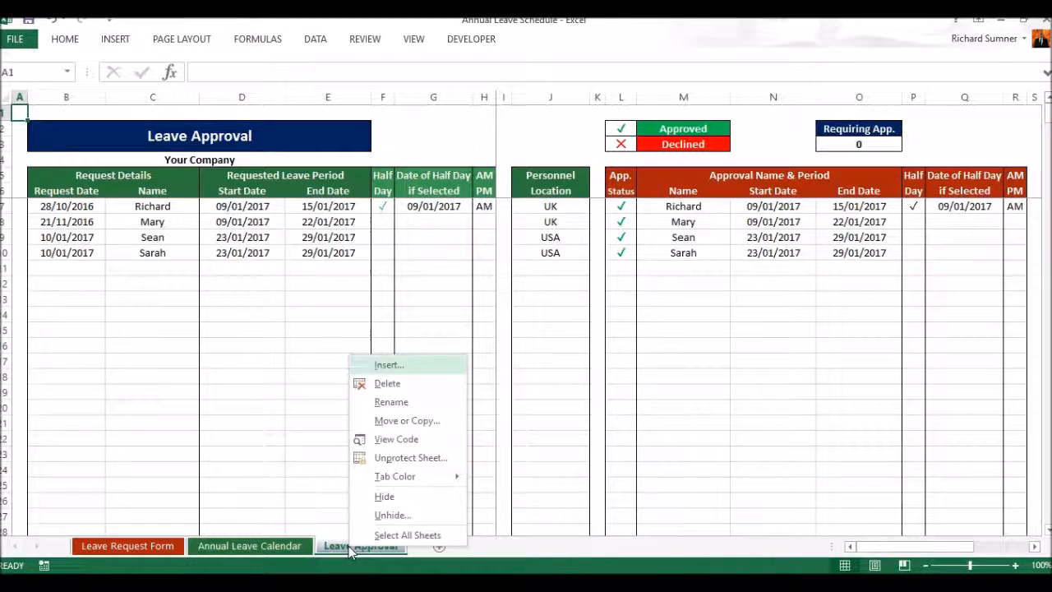
{"action": "left_click", "coordinate": [402, 497]}
Step: Go to the Leave Request Form sheet and protect the workbook structure, entering and confirming the protection password
{"action": "left_click", "coordinate": [374, 39]}
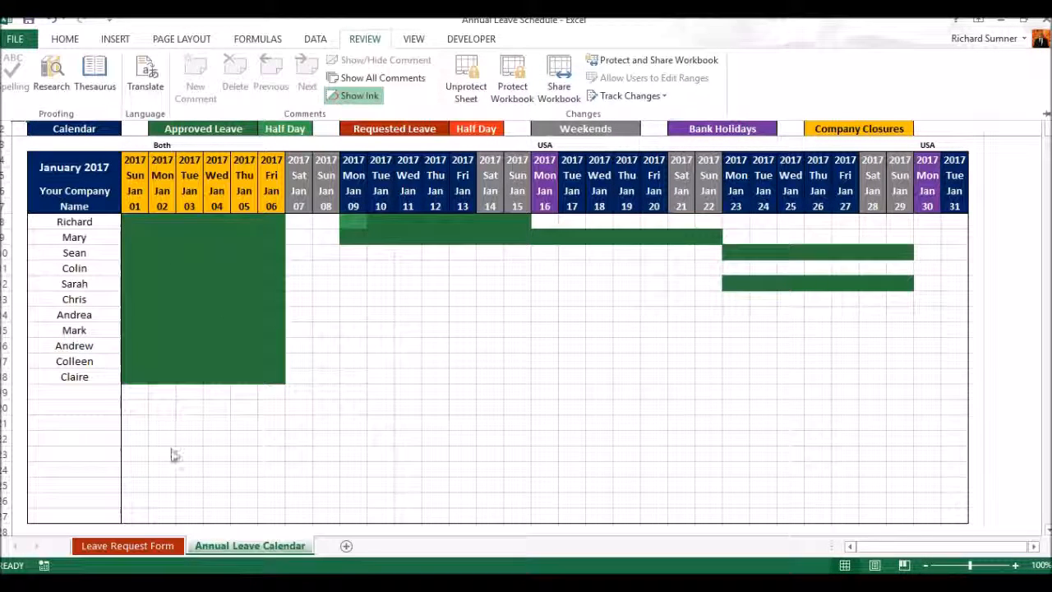
{"action": "left_click", "coordinate": [130, 546]}
{"action": "left_click", "coordinate": [130, 546]}
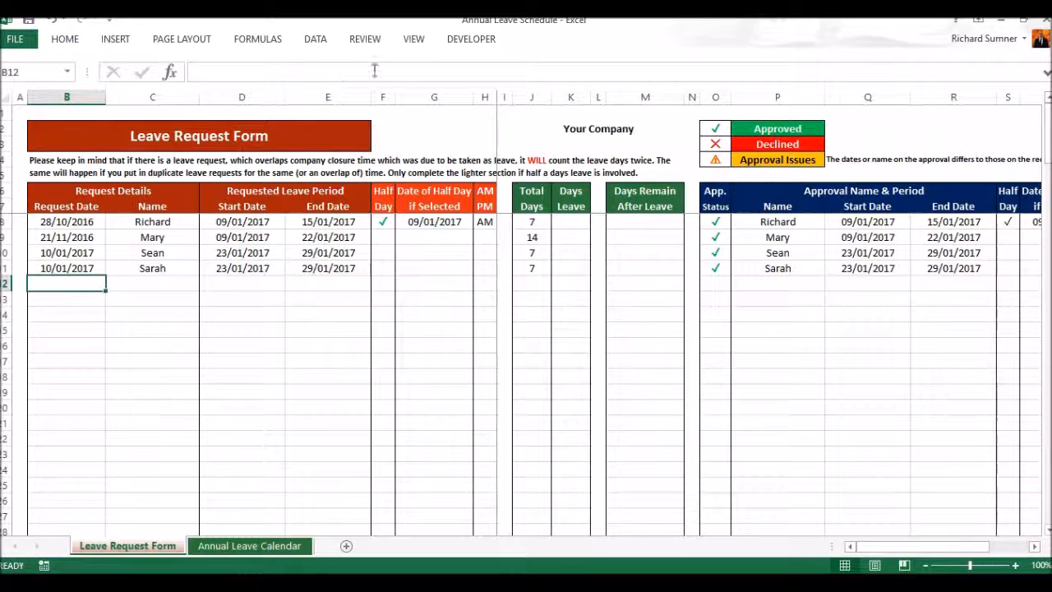
{"action": "left_click", "coordinate": [367, 40]}
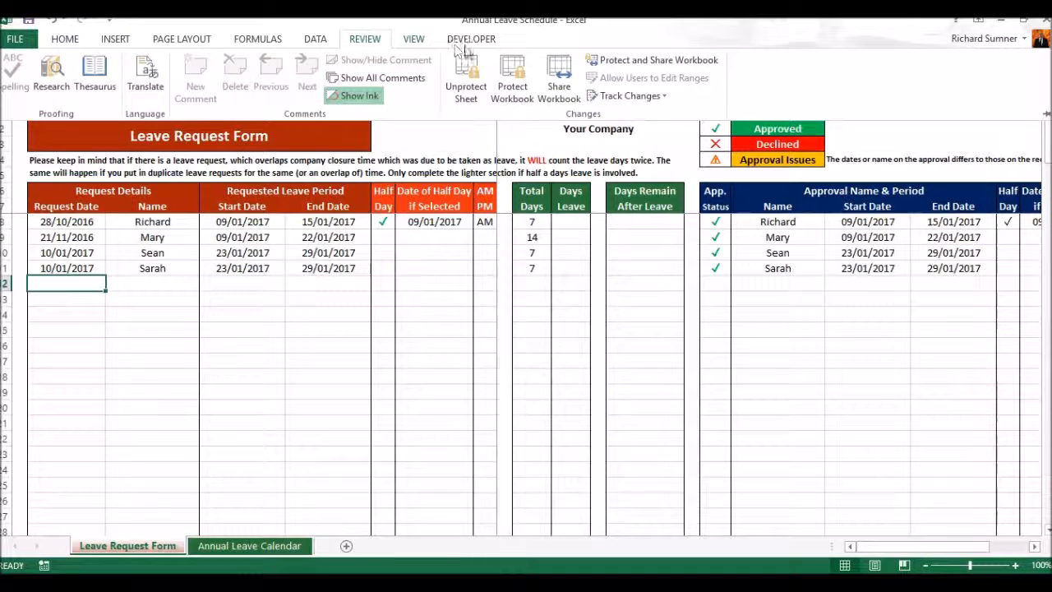
{"action": "left_click", "coordinate": [512, 78]}
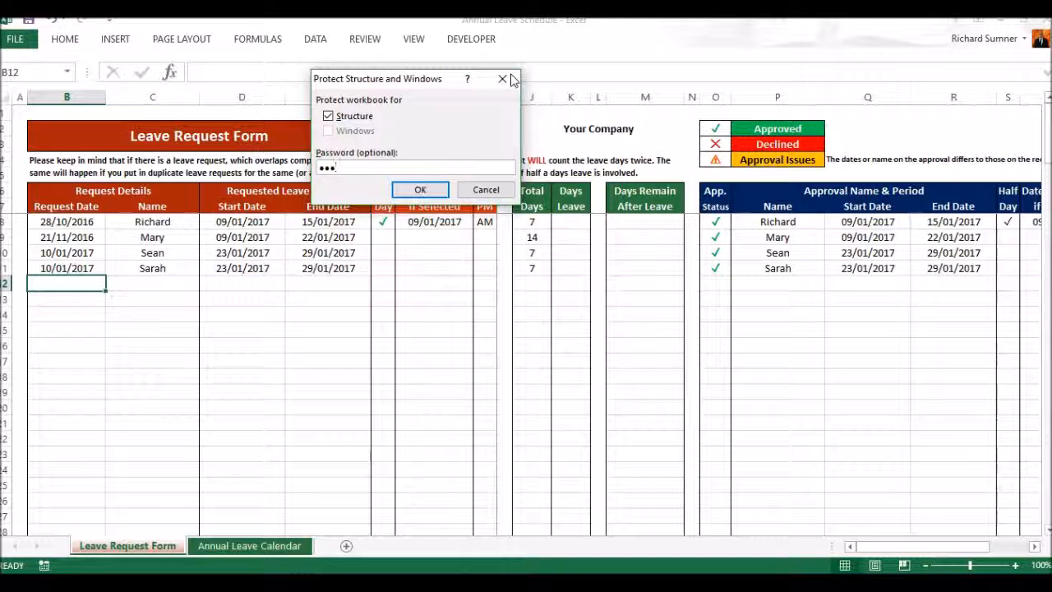
{"action": "left_click", "coordinate": [420, 190]}
{"action": "type", "text": "••"}
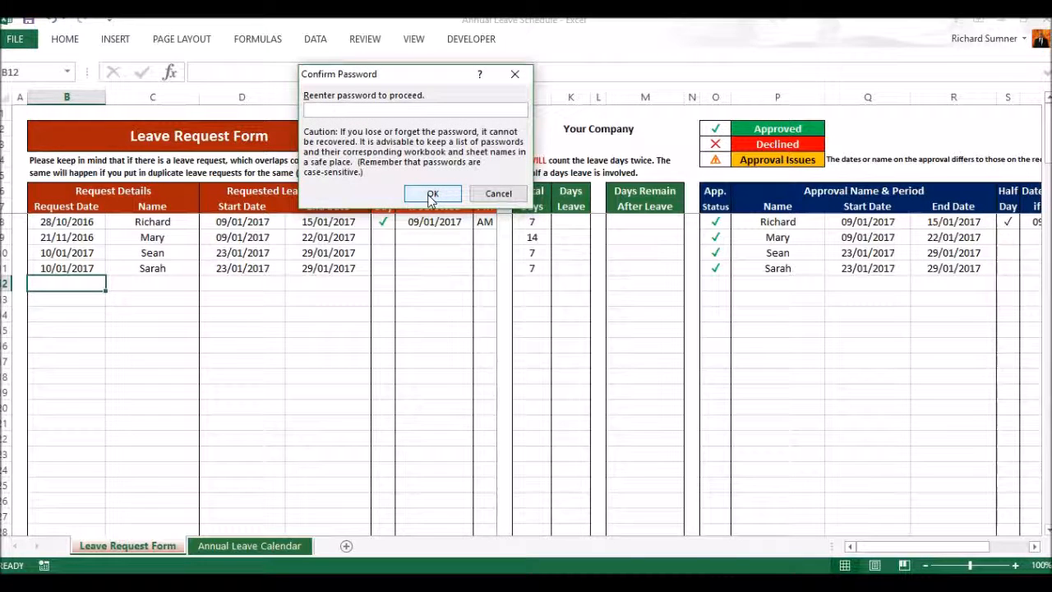
{"action": "left_click", "coordinate": [431, 197]}
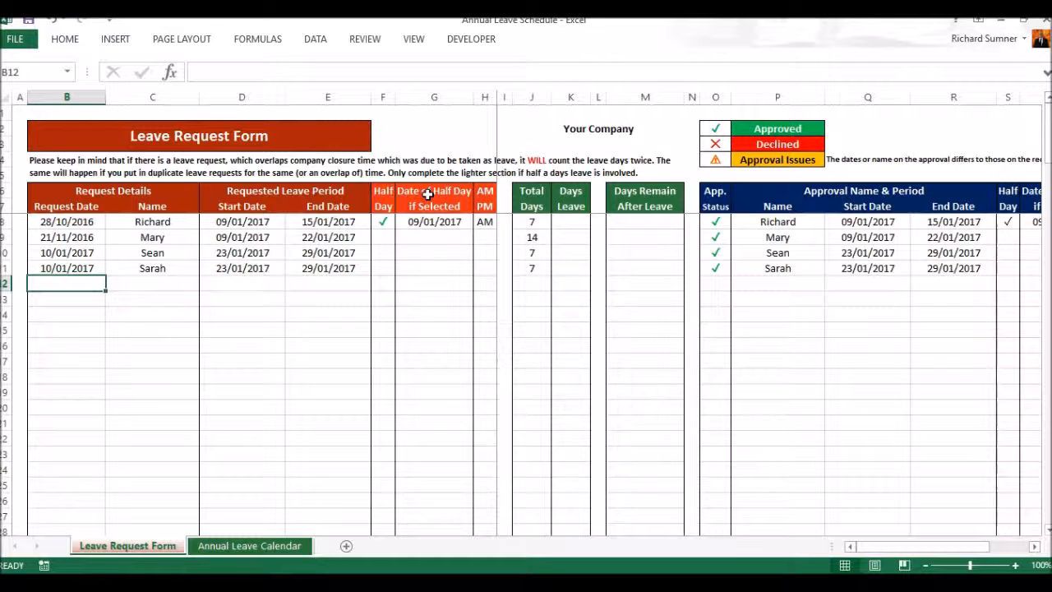
Step: Check the workbook protection state and the sheet commands available on the Annual Leave Calendar, and return to the Leave Request Form
{"action": "left_click", "coordinate": [415, 40]}
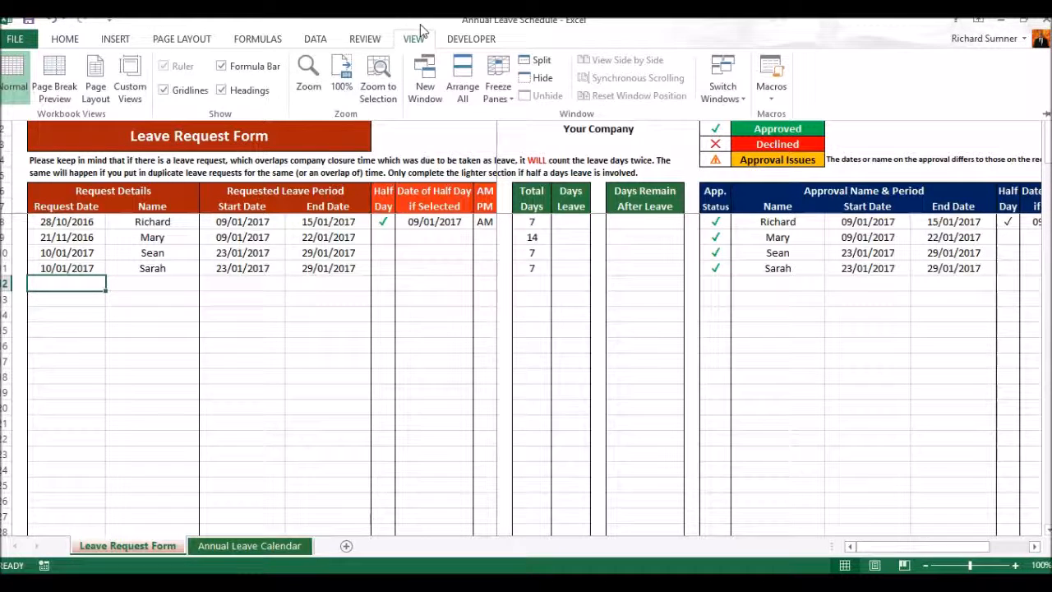
{"action": "left_click", "coordinate": [366, 40]}
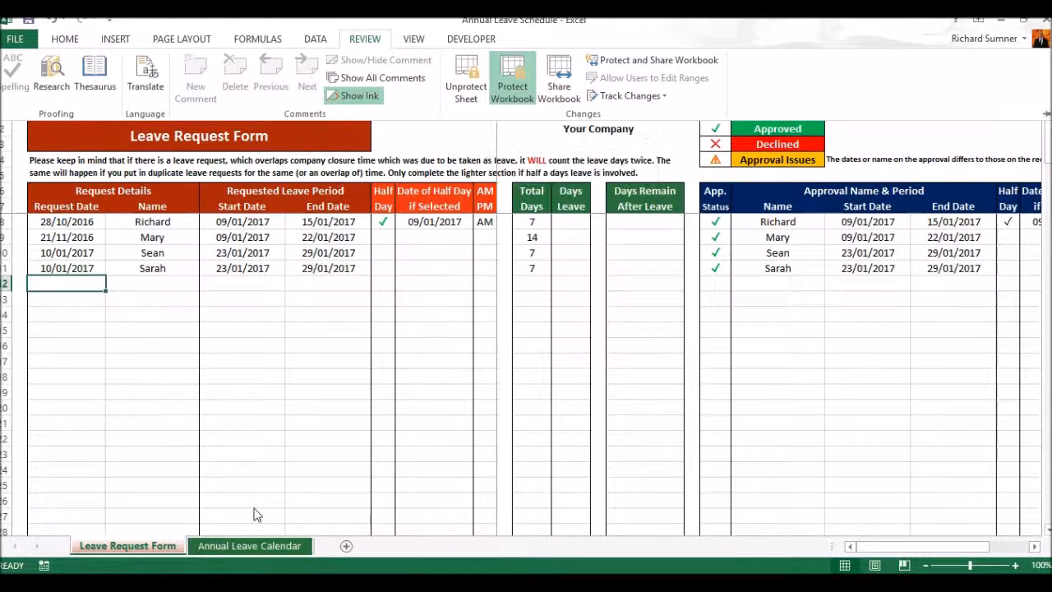
{"action": "left_click", "coordinate": [232, 545]}
{"action": "right_click", "coordinate": [232, 545]}
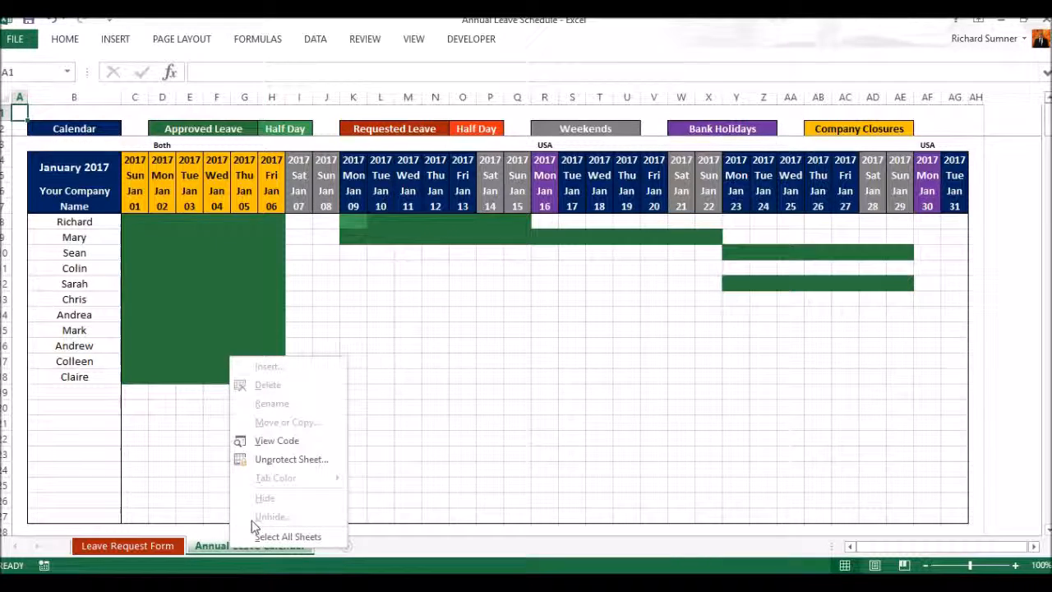
{"action": "left_click", "coordinate": [164, 545]}
{"action": "left_click", "coordinate": [165, 546]}
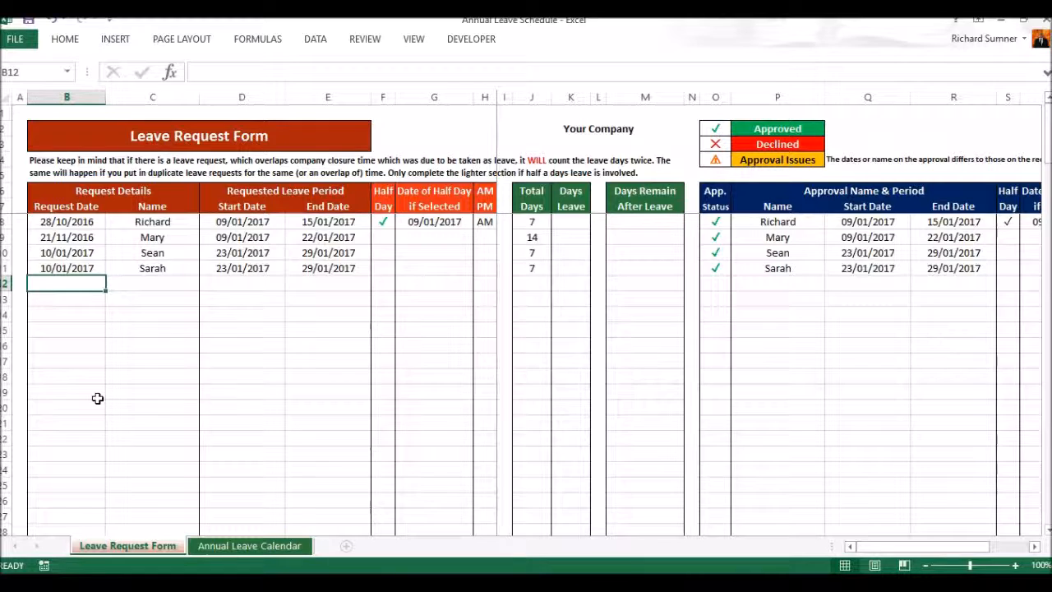
Step: Start a new leave request in row 12 with request date 20/01/2017 and choose the sixth staff member as the name
{"action": "type", "text": "20"}
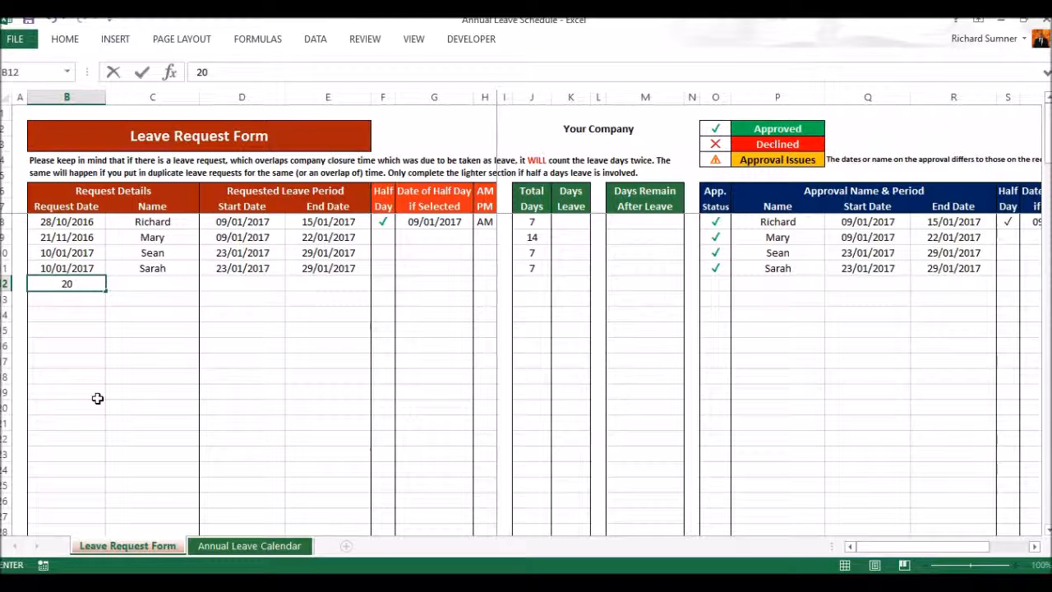
{"action": "type", "text": " aj"}
{"action": "key", "text": "BackSpace"}
{"action": "type", "text": "jan"}
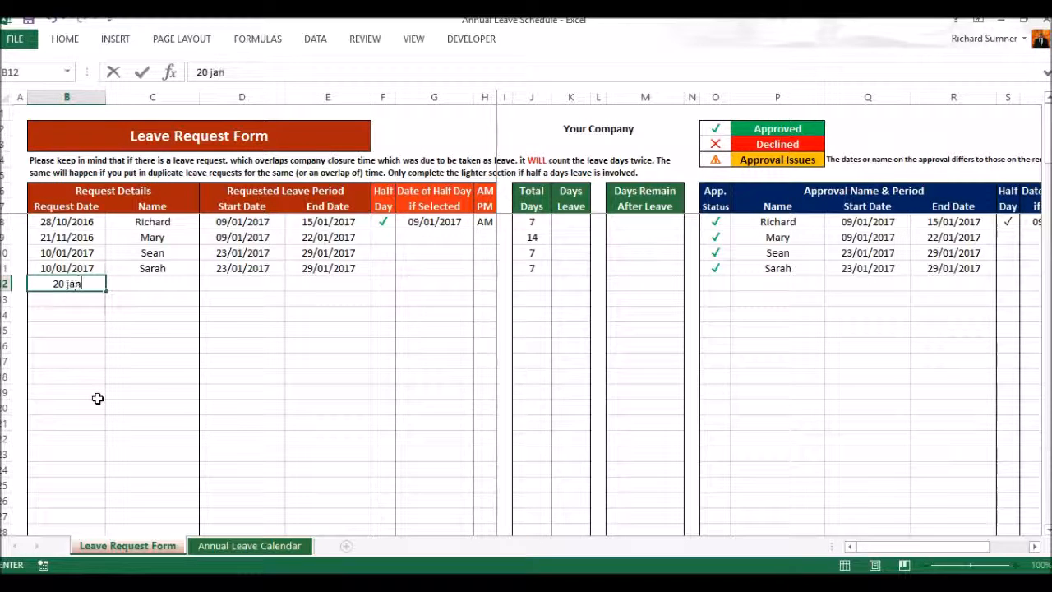
{"action": "key", "text": "Return"}
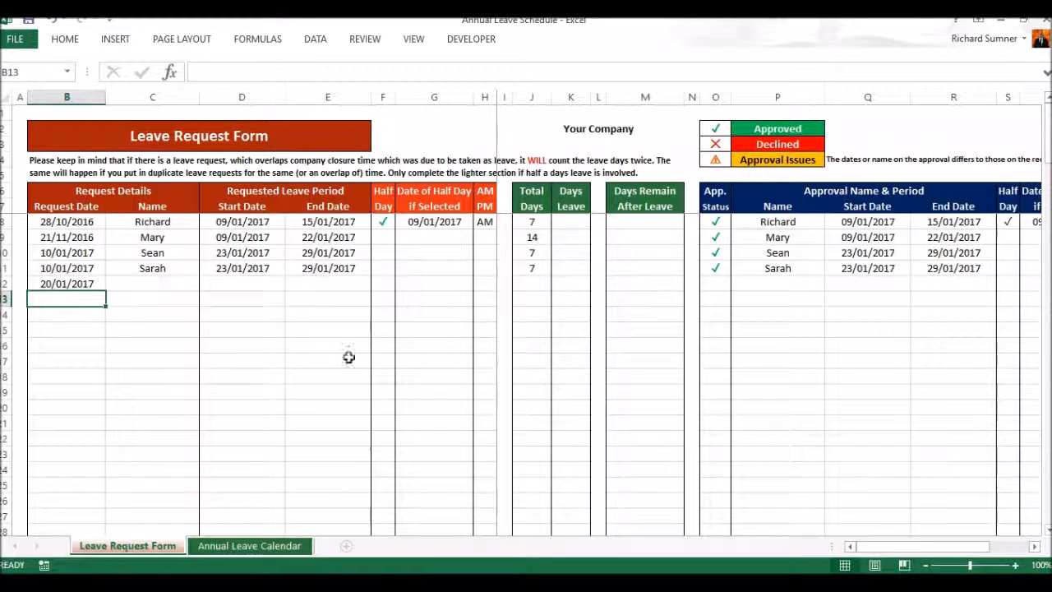
{"action": "left_click", "coordinate": [169, 286]}
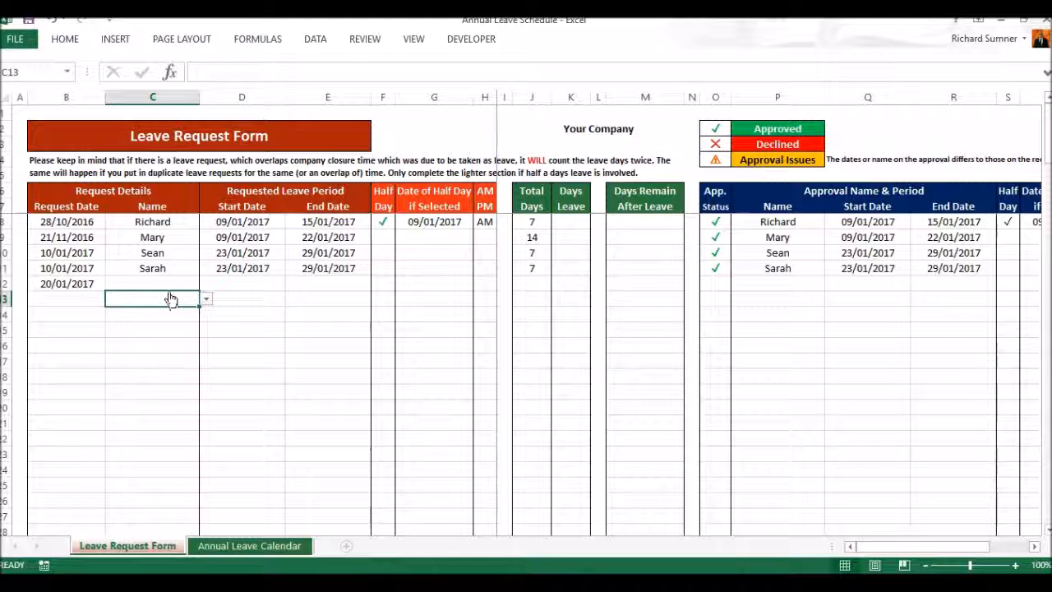
{"action": "left_click", "coordinate": [206, 284]}
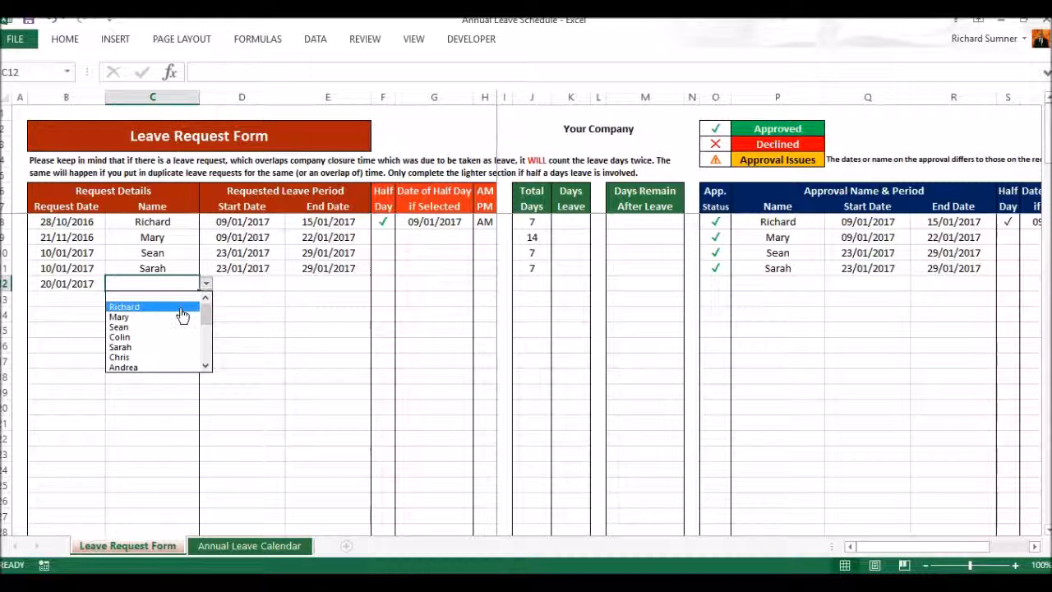
{"action": "left_click", "coordinate": [173, 357]}
Step: Set both the start date and the end date of the new leave request to 23/01/2017
{"action": "left_click", "coordinate": [246, 281]}
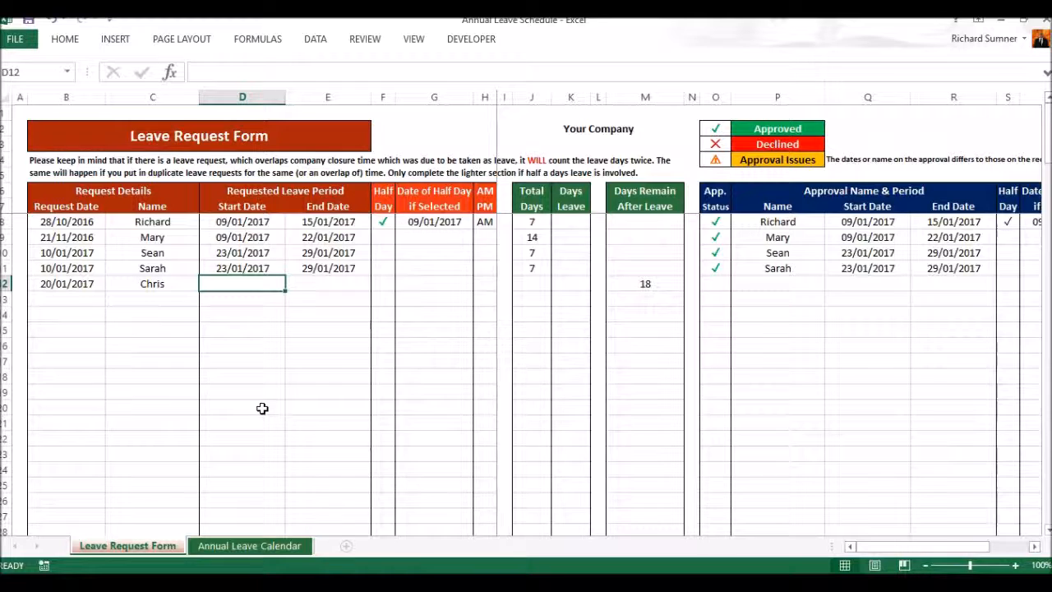
{"action": "type", "text": "23/01/2017"}
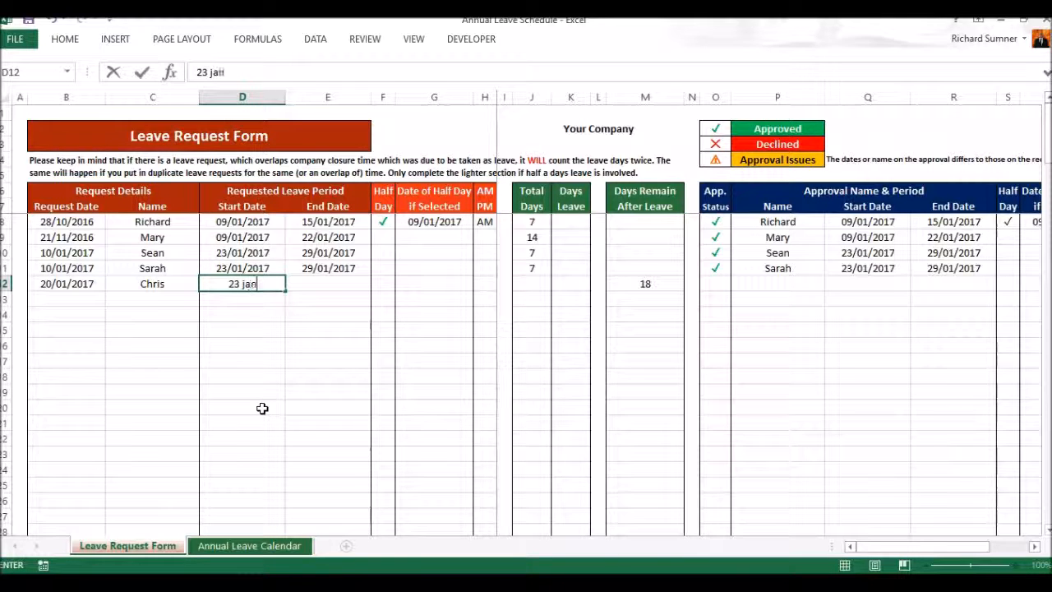
{"action": "key", "text": "Return"}
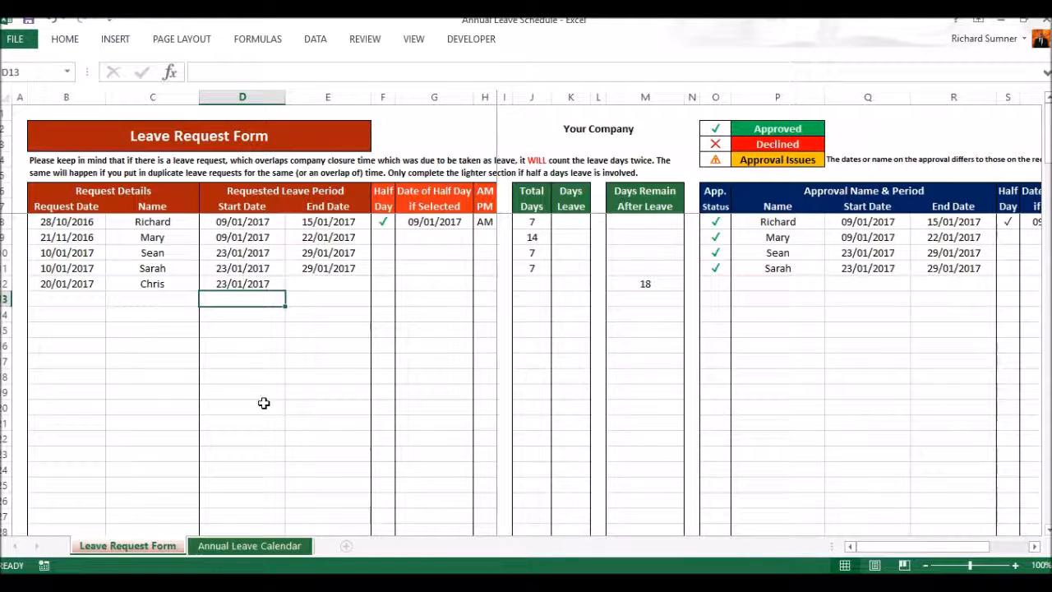
{"action": "left_click", "coordinate": [319, 283]}
{"action": "type", "text": "23 jan"}
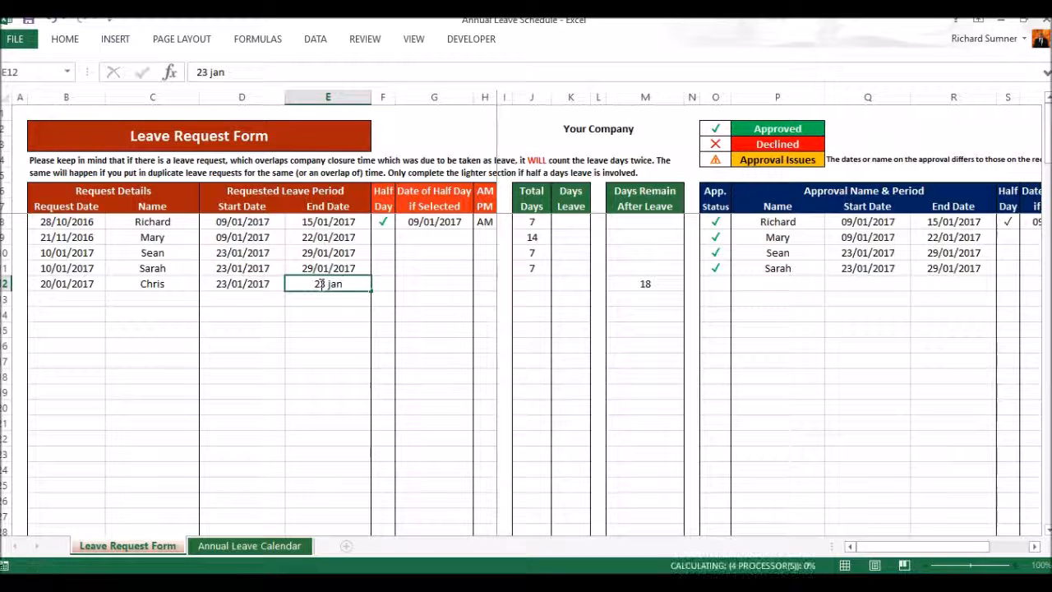
{"action": "key", "text": "Return"}
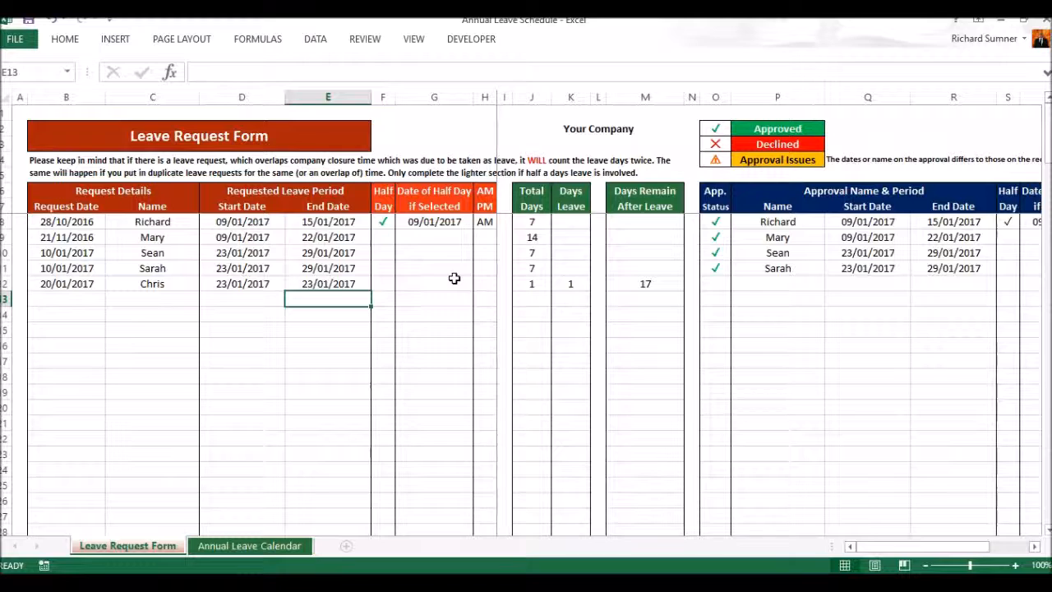
Step: Mark the new leave request in row 12 as a half day with a tick
{"action": "left_click", "coordinate": [381, 281]}
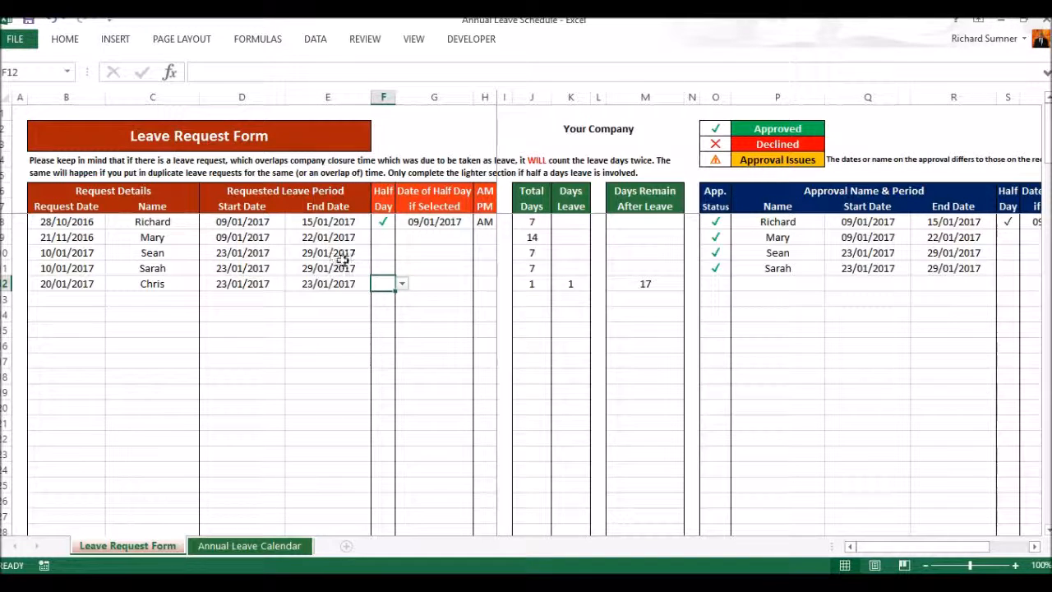
{"action": "left_click", "coordinate": [402, 284]}
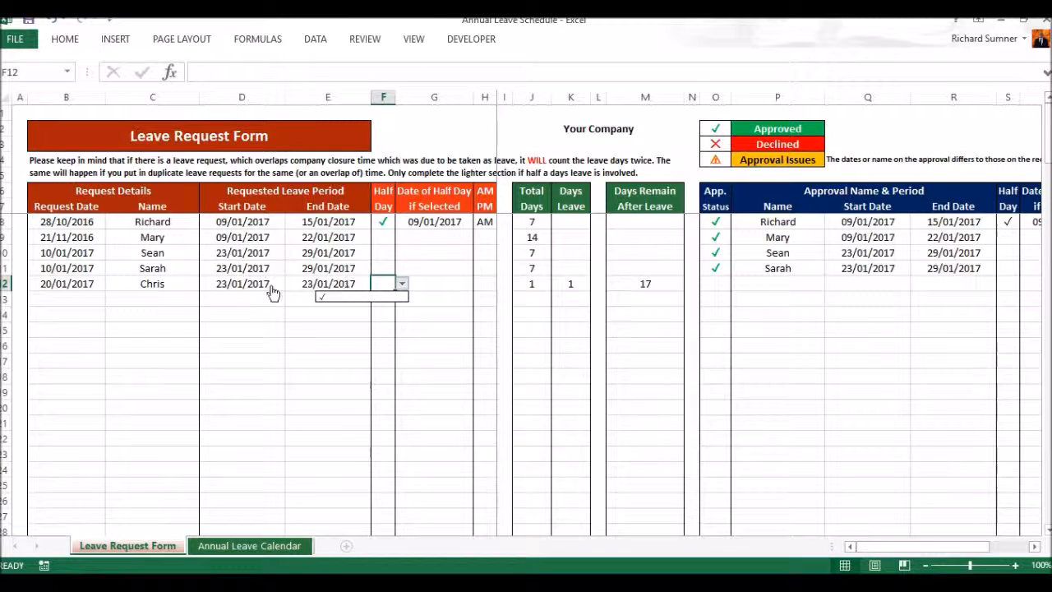
{"action": "key", "text": "Escape"}
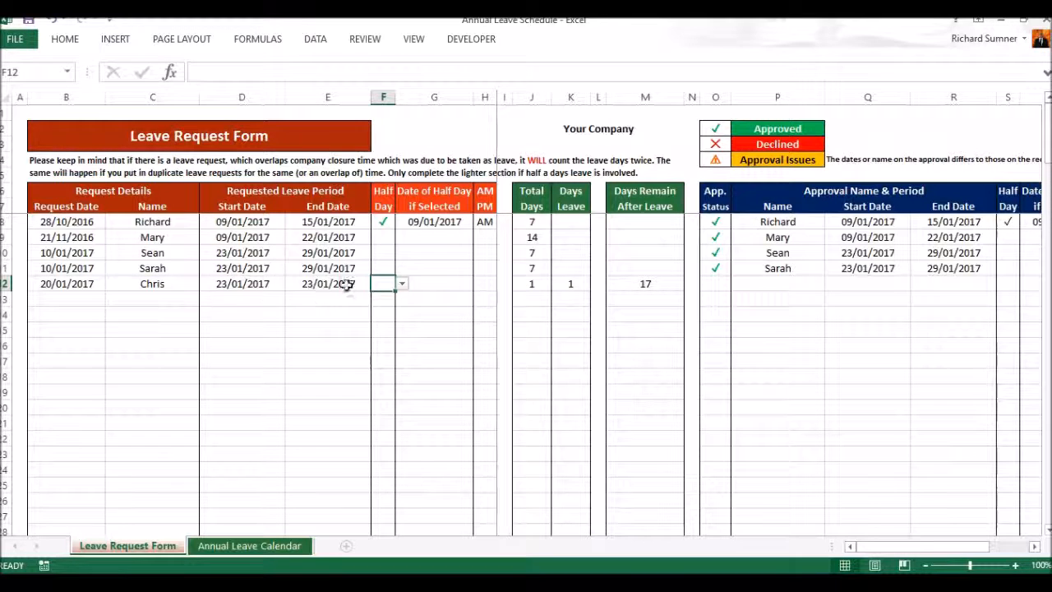
{"action": "left_click", "coordinate": [402, 284]}
{"action": "left_click", "coordinate": [395, 306]}
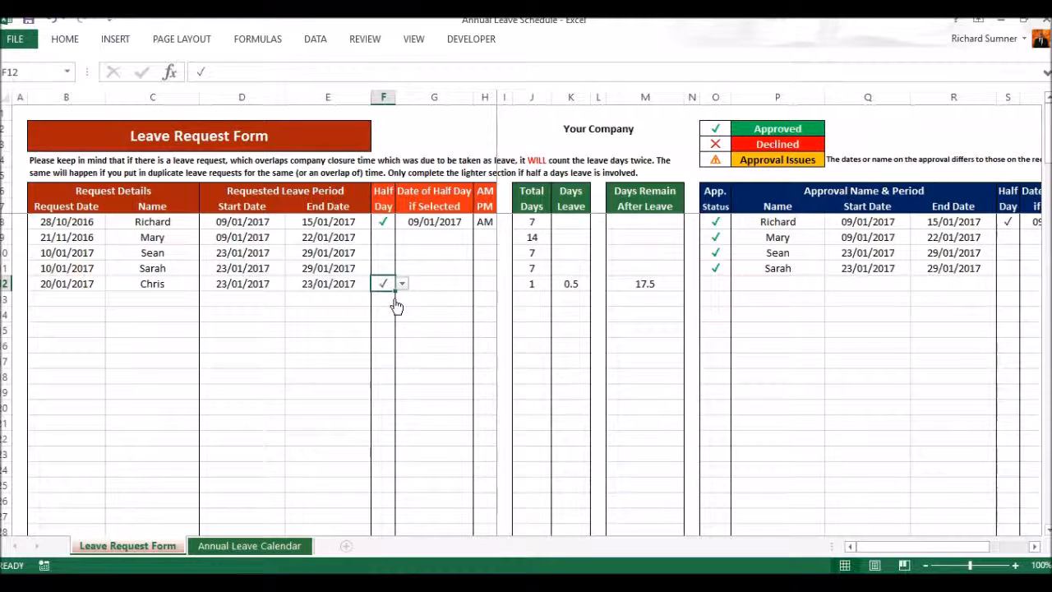
Step: Enter 23/01/2017 as the date of the half day for the new request and choose PM
{"action": "left_click", "coordinate": [428, 284]}
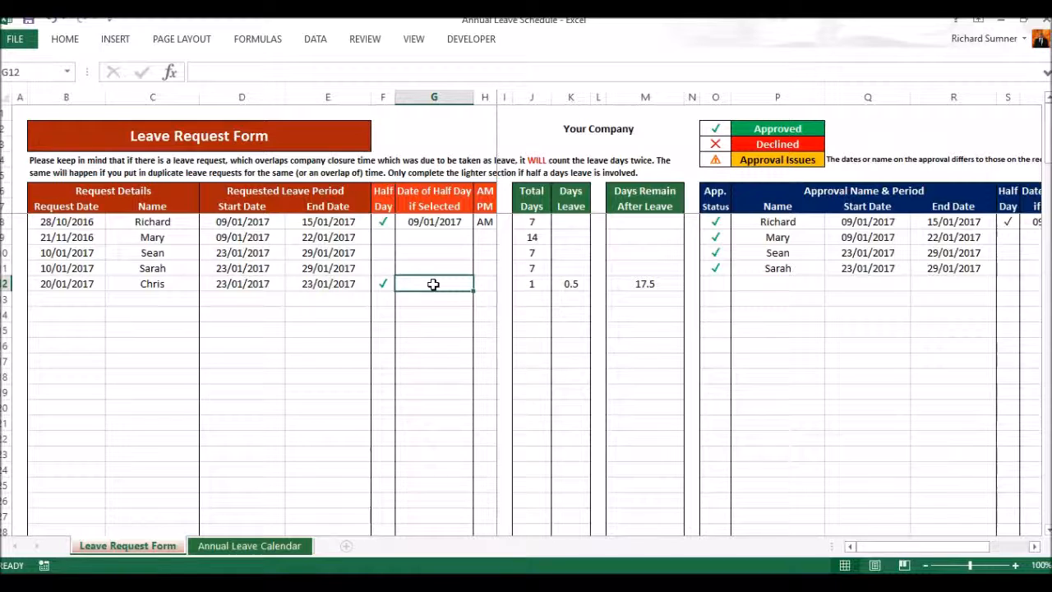
{"action": "type", "text": "23 jan"}
{"action": "key", "text": "Return"}
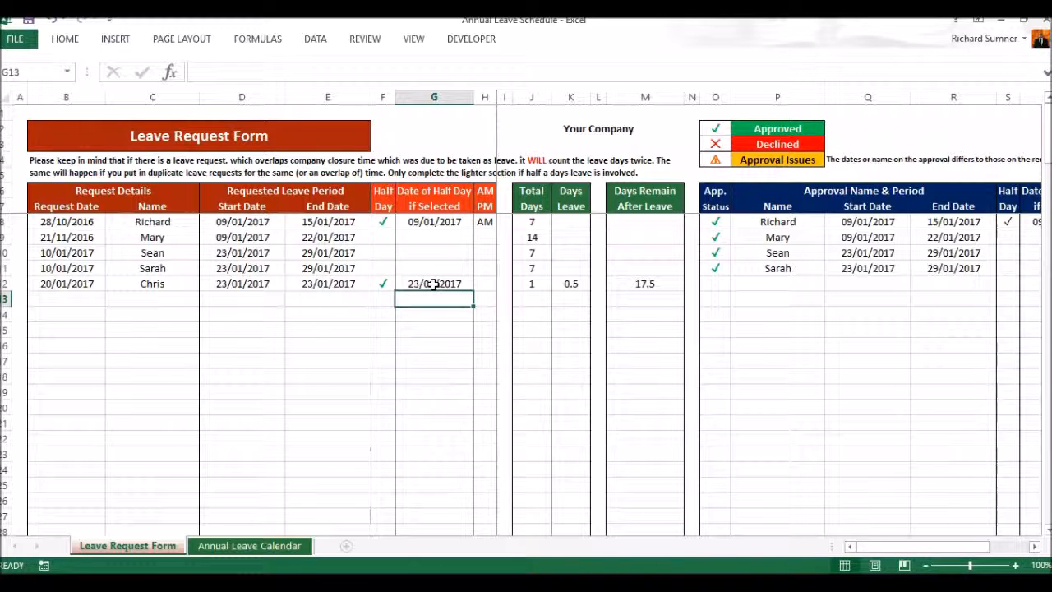
{"action": "left_click", "coordinate": [481, 283]}
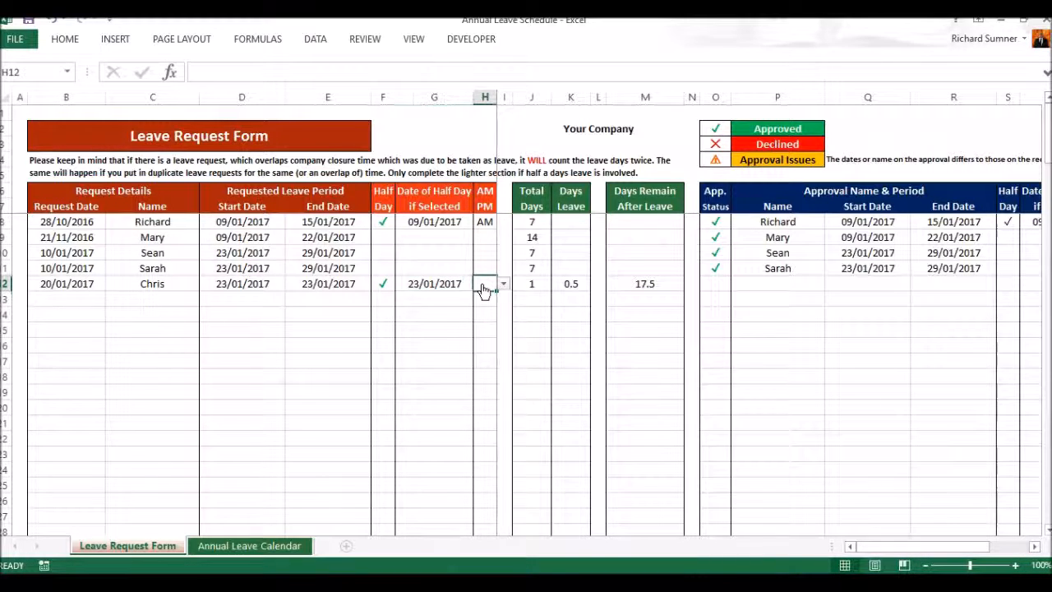
{"action": "left_click", "coordinate": [503, 284]}
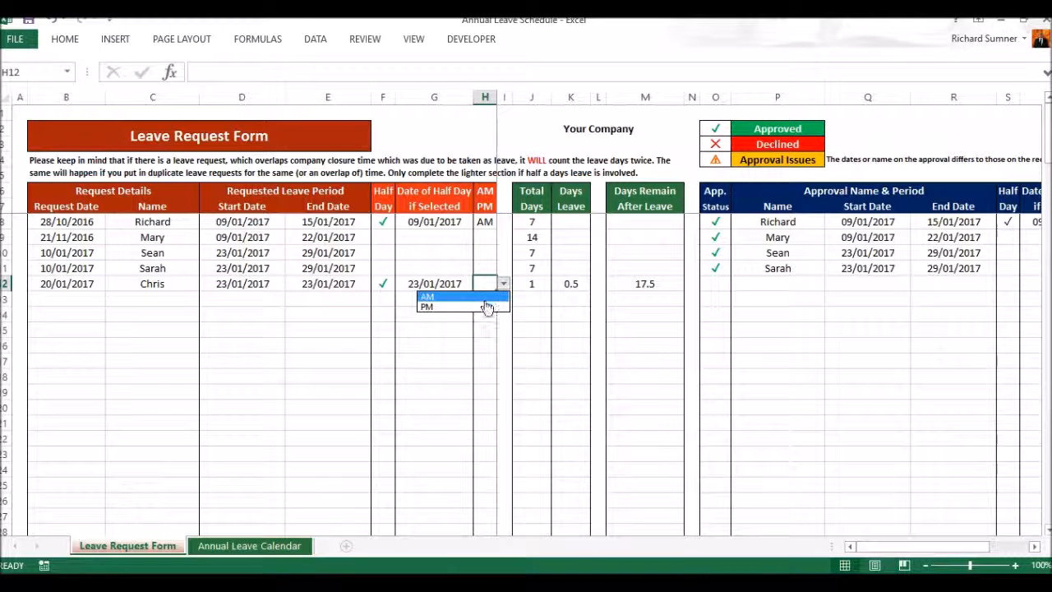
{"action": "left_click", "coordinate": [487, 306]}
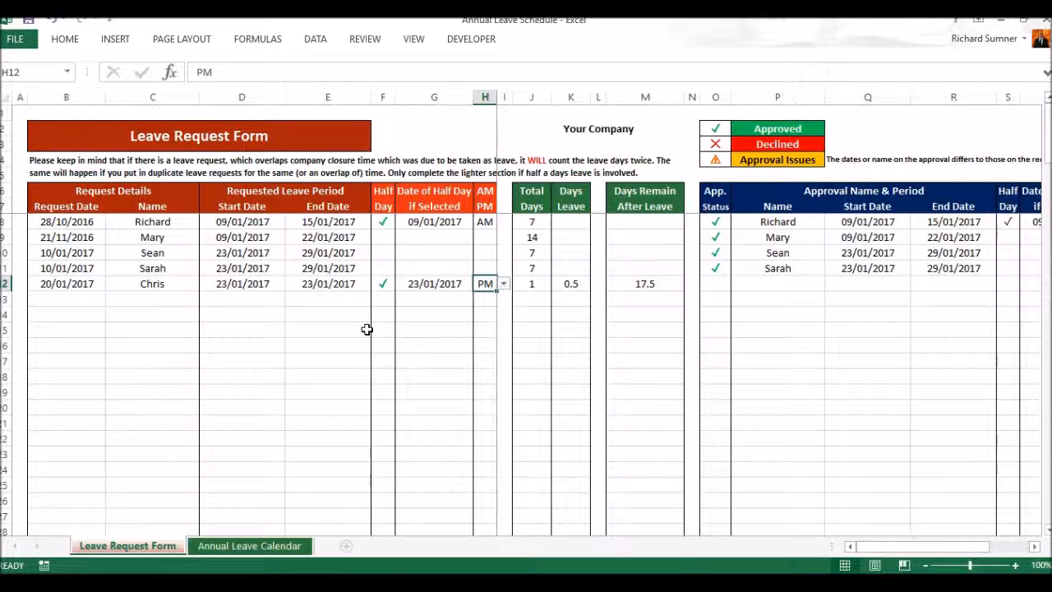
{"action": "key", "text": "Return"}
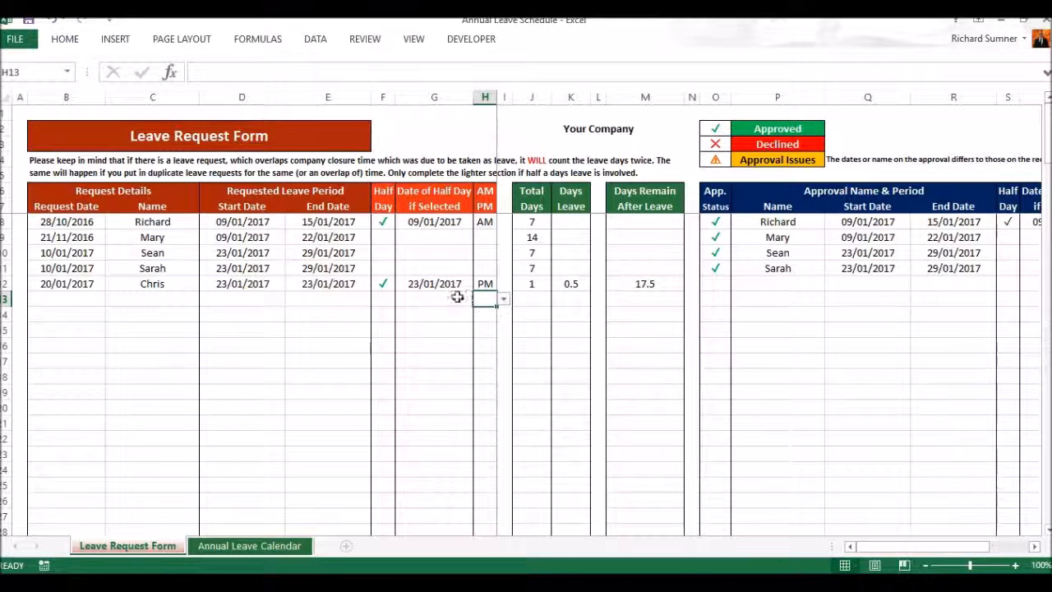
Step: Check the new half-day request on the Annual Leave Calendar and the commands available for that sheet
{"action": "left_click", "coordinate": [271, 546]}
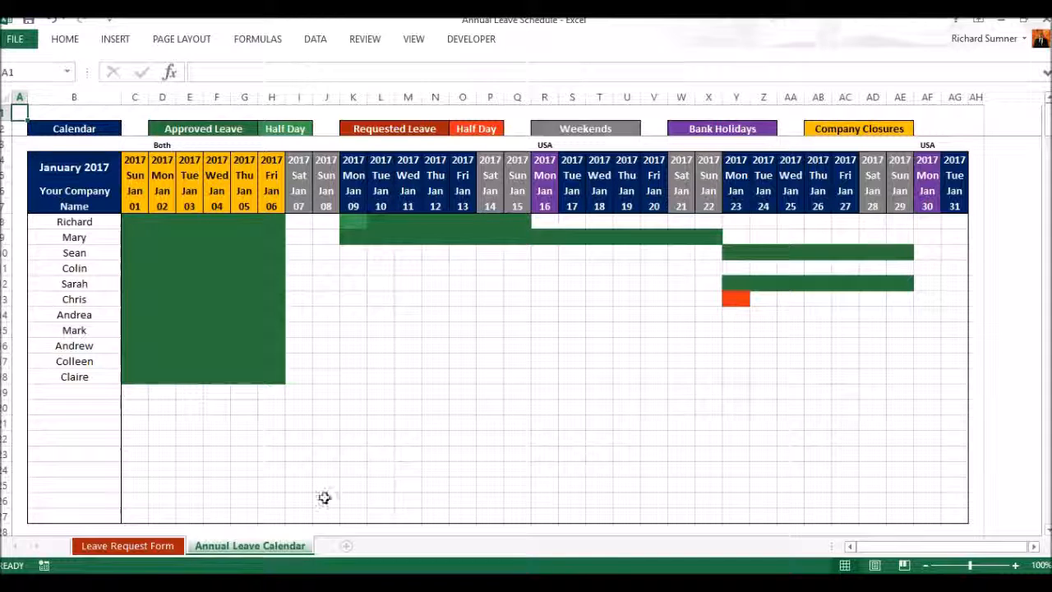
{"action": "right_click", "coordinate": [277, 552]}
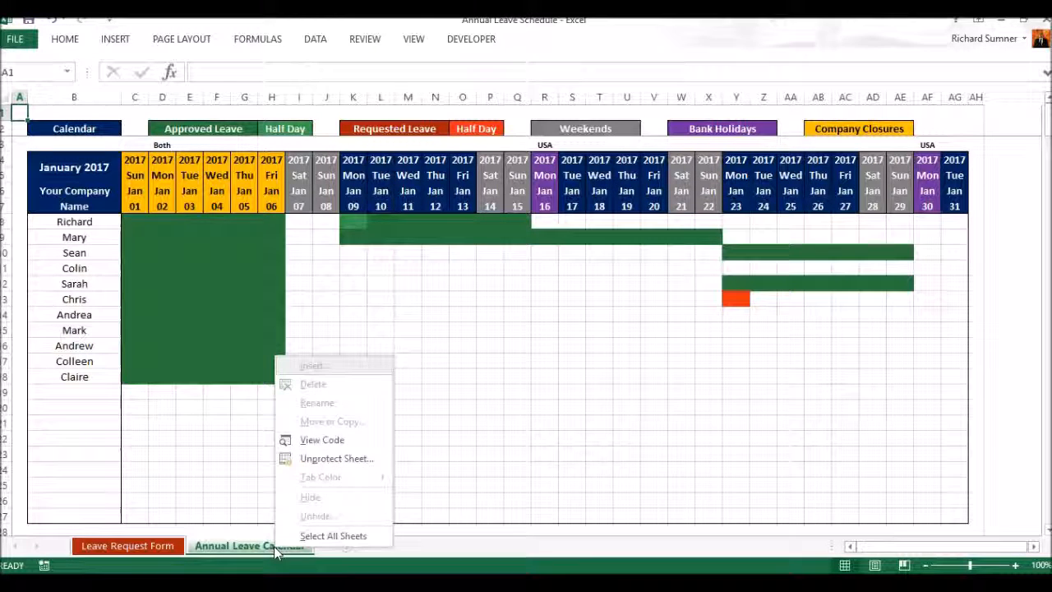
{"action": "left_click", "coordinate": [274, 547]}
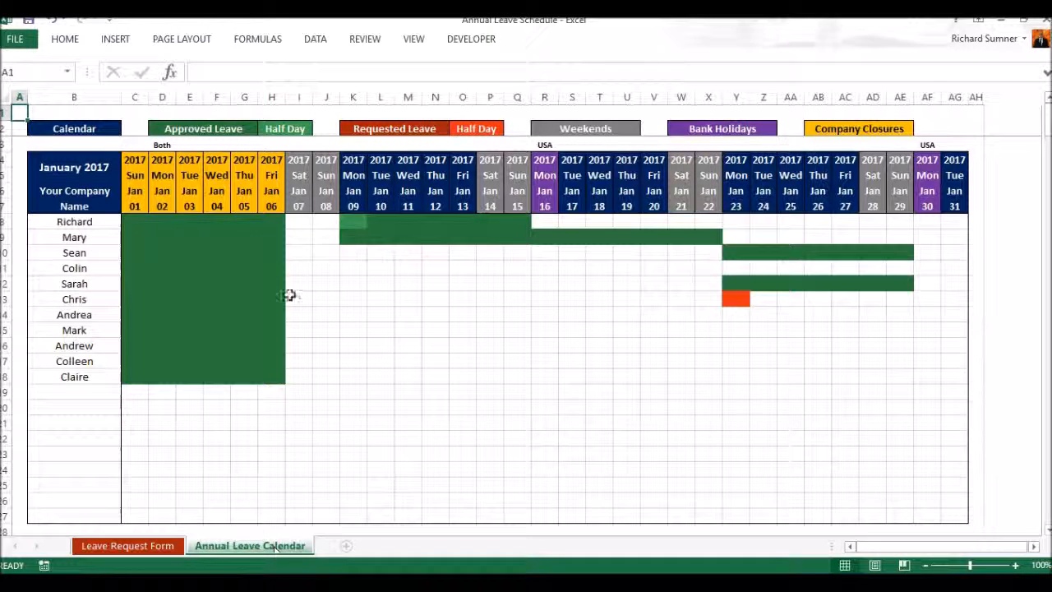
Step: Unprotect the workbook structure by entering the protection password
{"action": "left_click", "coordinate": [366, 41]}
{"action": "left_click", "coordinate": [510, 81]}
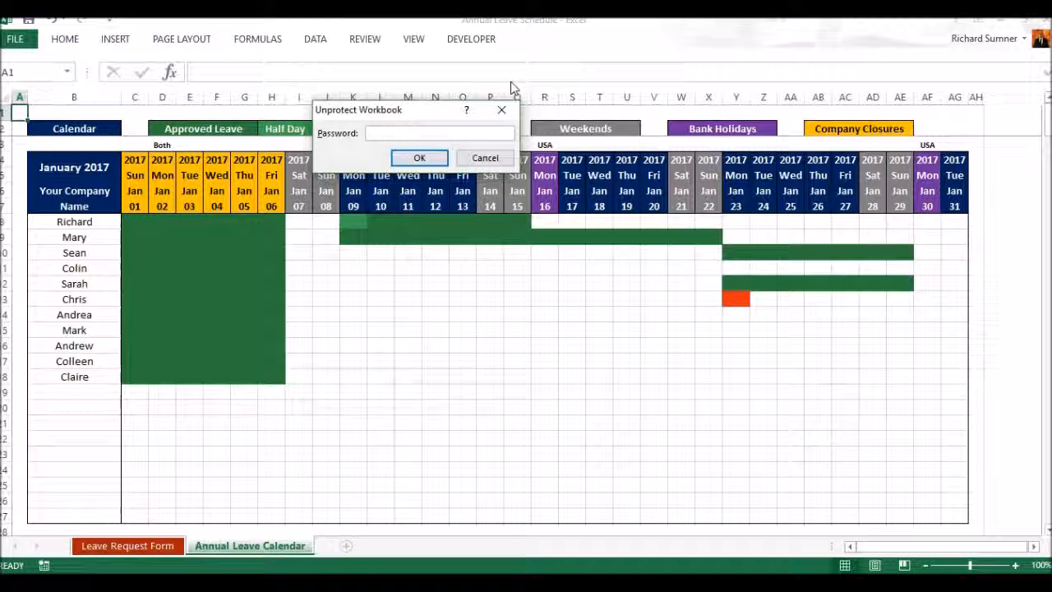
{"action": "type", "text": "p"}
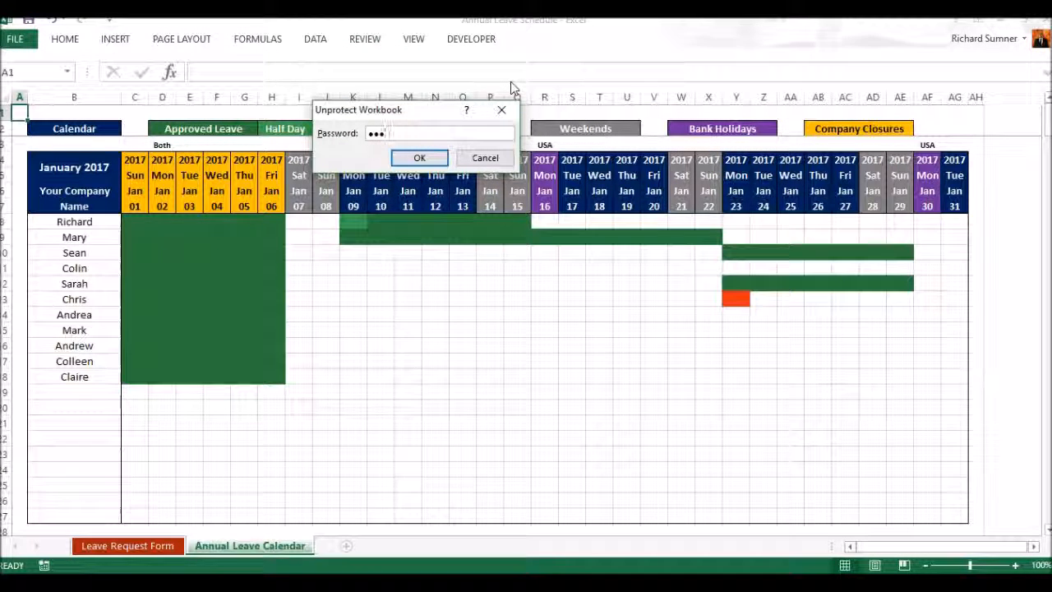
{"action": "key", "text": "Return"}
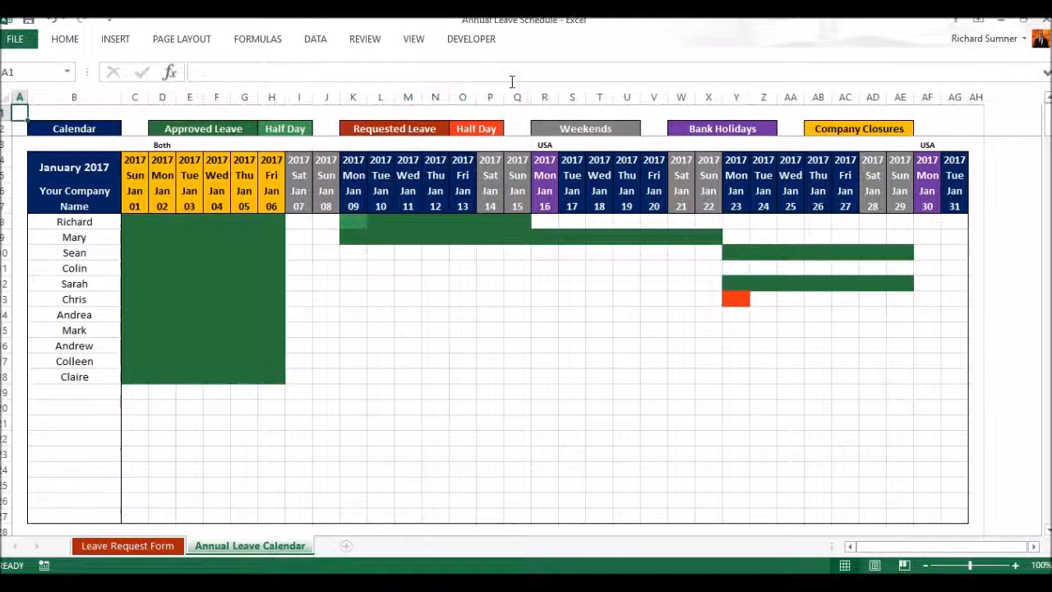
Step: Unhide the Leave Approval sheet
{"action": "right_click", "coordinate": [264, 555]}
{"action": "left_click", "coordinate": [304, 519]}
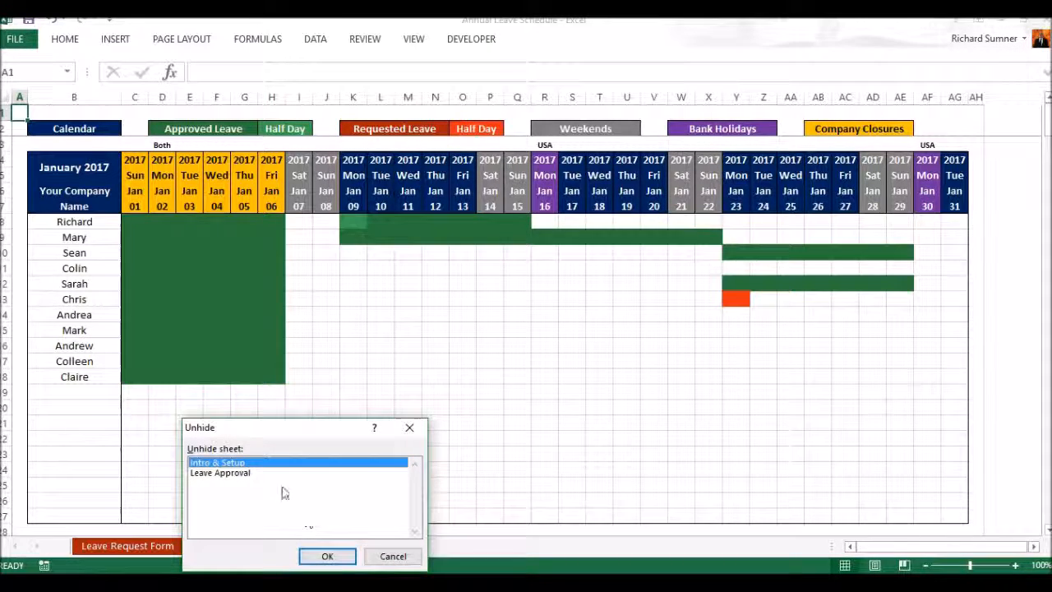
{"action": "left_click", "coordinate": [251, 474]}
{"action": "left_click", "coordinate": [324, 556]}
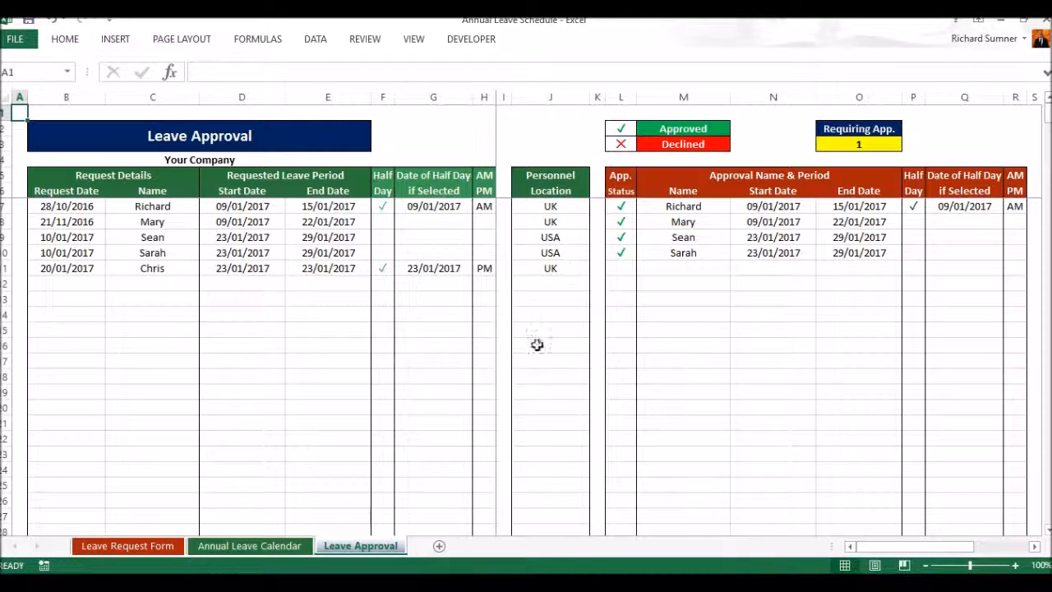
Step: Check the requested half day on the Annual Leave Calendar and mark the 20/01/2017 request as declined on the Leave Approval sheet
{"action": "left_click", "coordinate": [294, 546]}
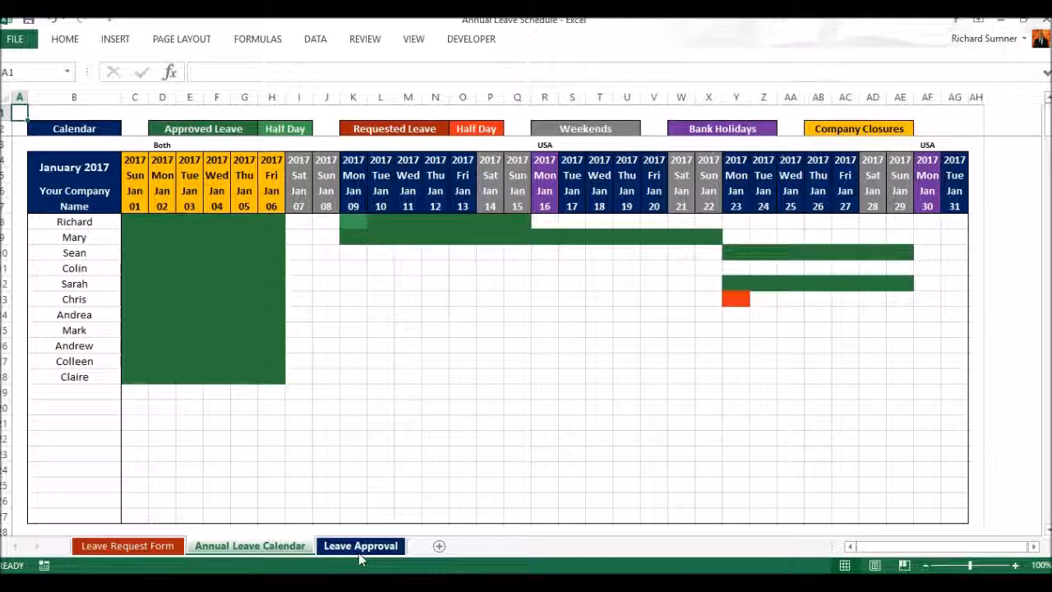
{"action": "left_click", "coordinate": [360, 548]}
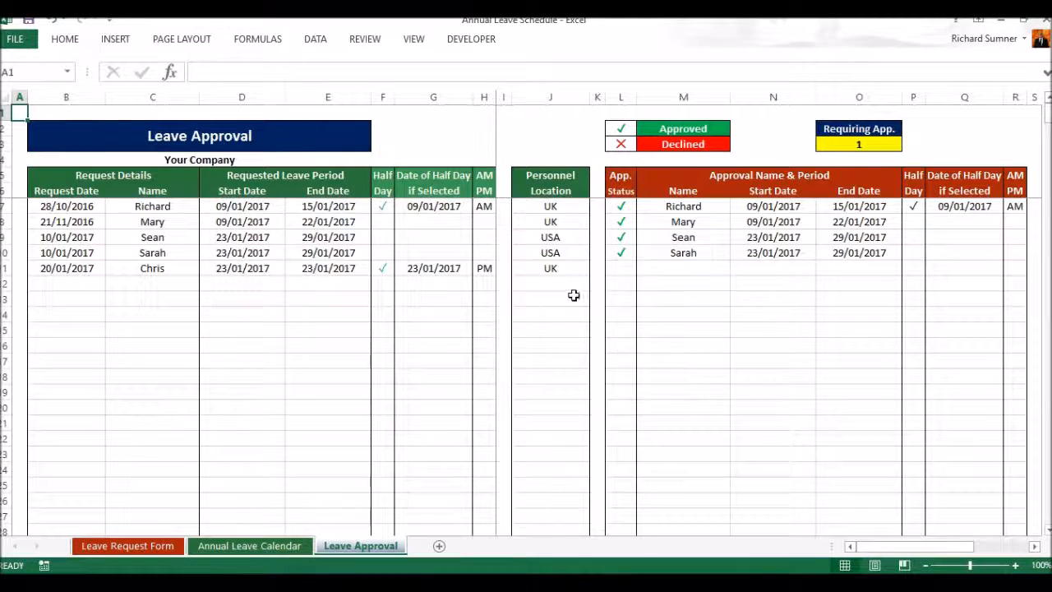
{"action": "left_click", "coordinate": [621, 267]}
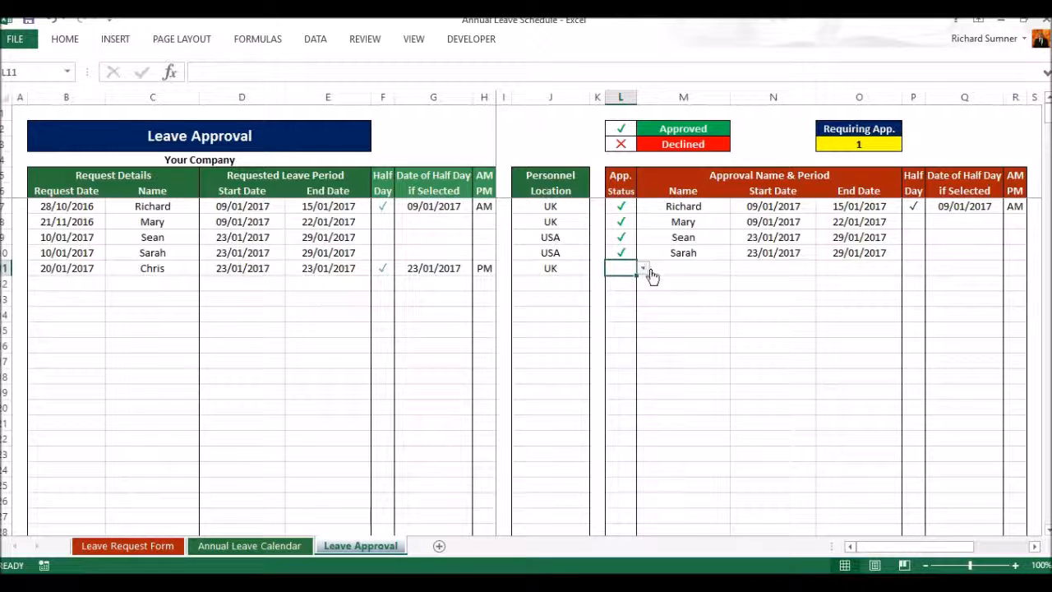
{"action": "left_click", "coordinate": [643, 270]}
{"action": "left_click", "coordinate": [619, 292]}
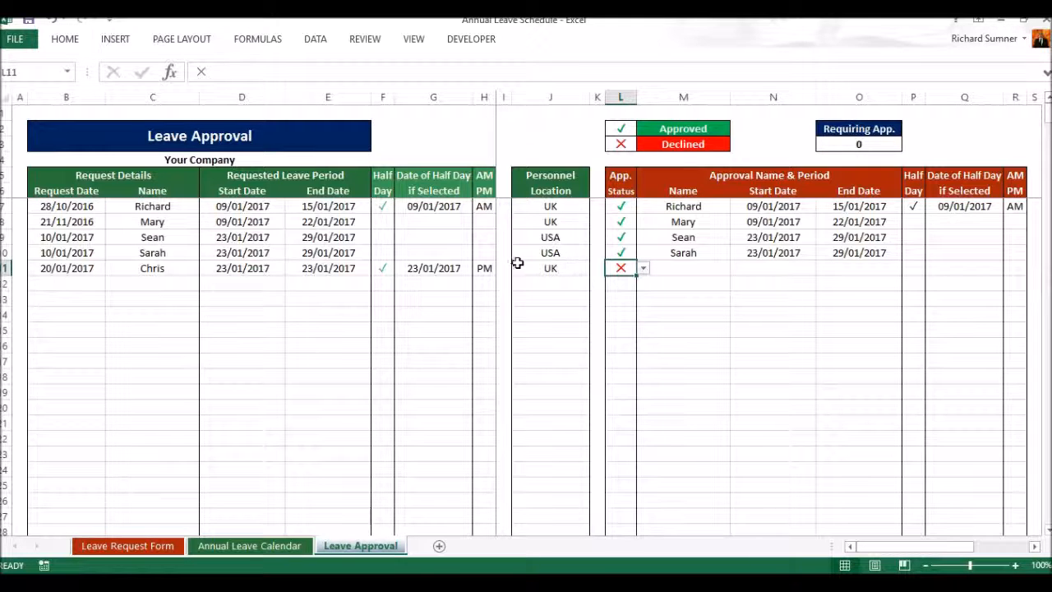
Step: Set the 20/01/2017 request's approval status to approved and check its entry on the Leave Request Form
{"action": "left_click", "coordinate": [644, 270]}
{"action": "left_click", "coordinate": [626, 283]}
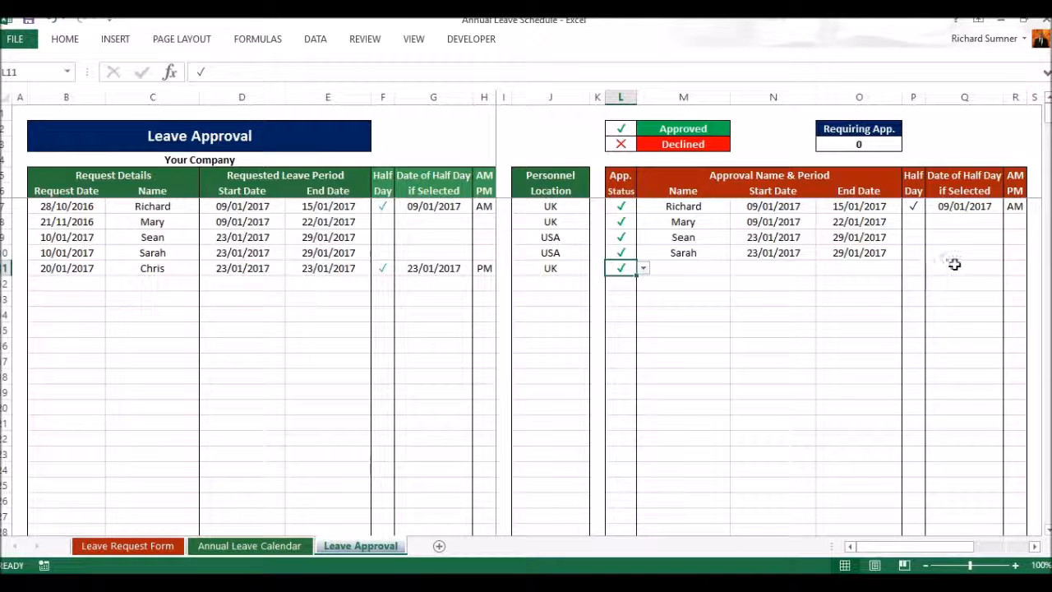
{"action": "left_click", "coordinate": [168, 552]}
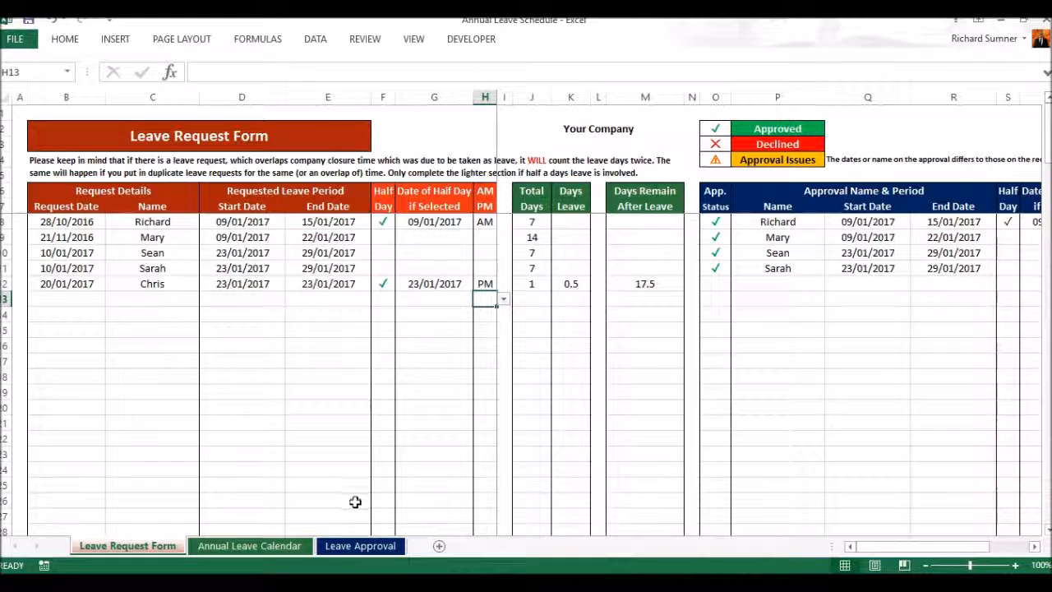
{"action": "left_click", "coordinate": [359, 545]}
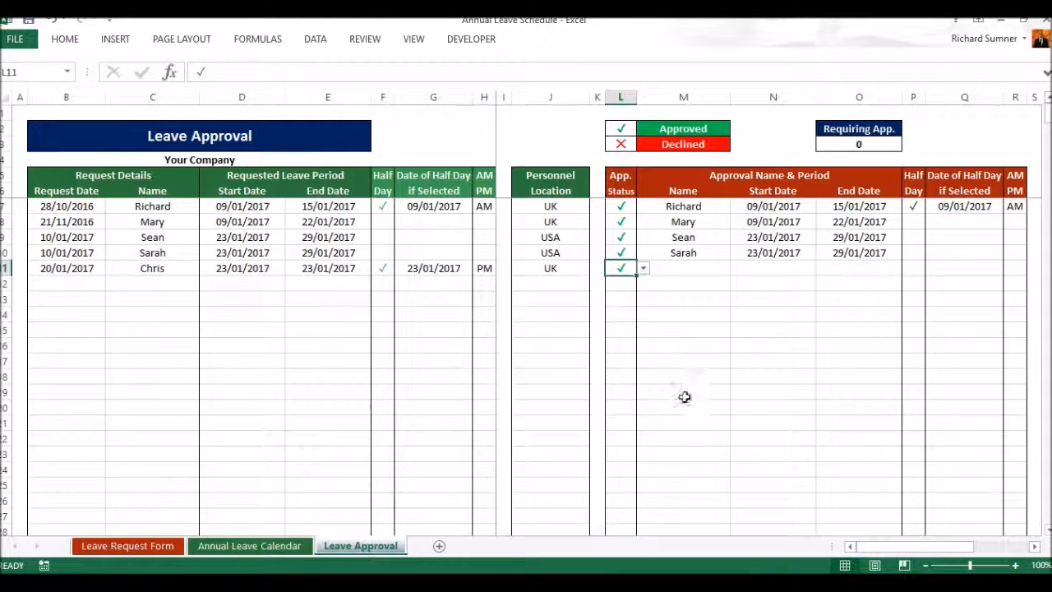
Step: Choose the requester's name and the start date 23/01/2017 in the approval details of the 20/01/2017 request
{"action": "left_click", "coordinate": [685, 268]}
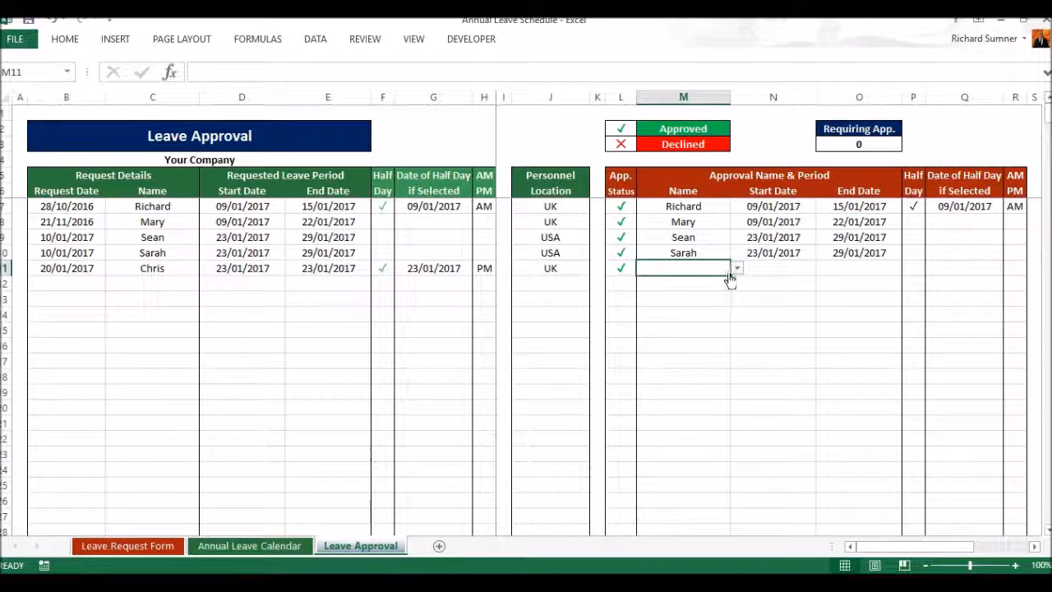
{"action": "left_click", "coordinate": [736, 272]}
{"action": "left_click", "coordinate": [723, 281]}
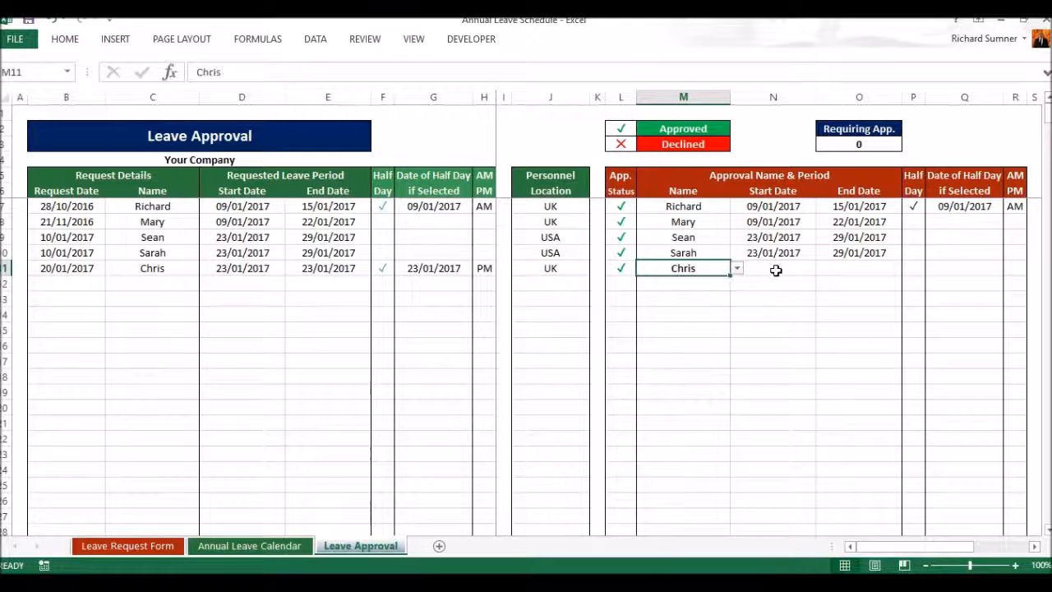
{"action": "left_click", "coordinate": [784, 269]}
{"action": "left_click", "coordinate": [819, 270]}
{"action": "left_click", "coordinate": [810, 282]}
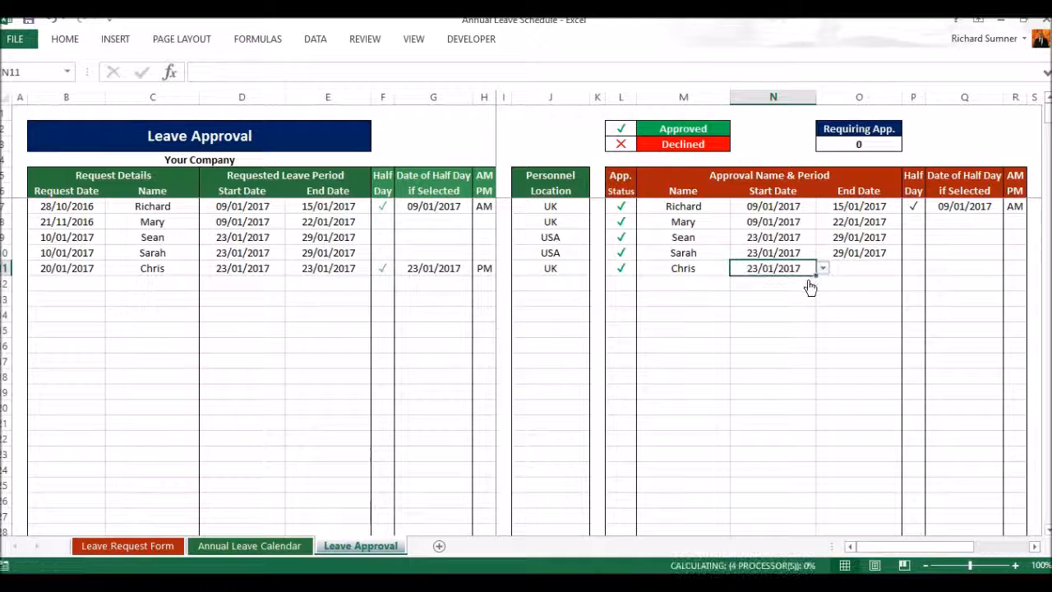
Step: Set the approved end date to 23/01/2017 and tick the half day option for the same request
{"action": "left_click", "coordinate": [860, 268]}
{"action": "left_click", "coordinate": [908, 271]}
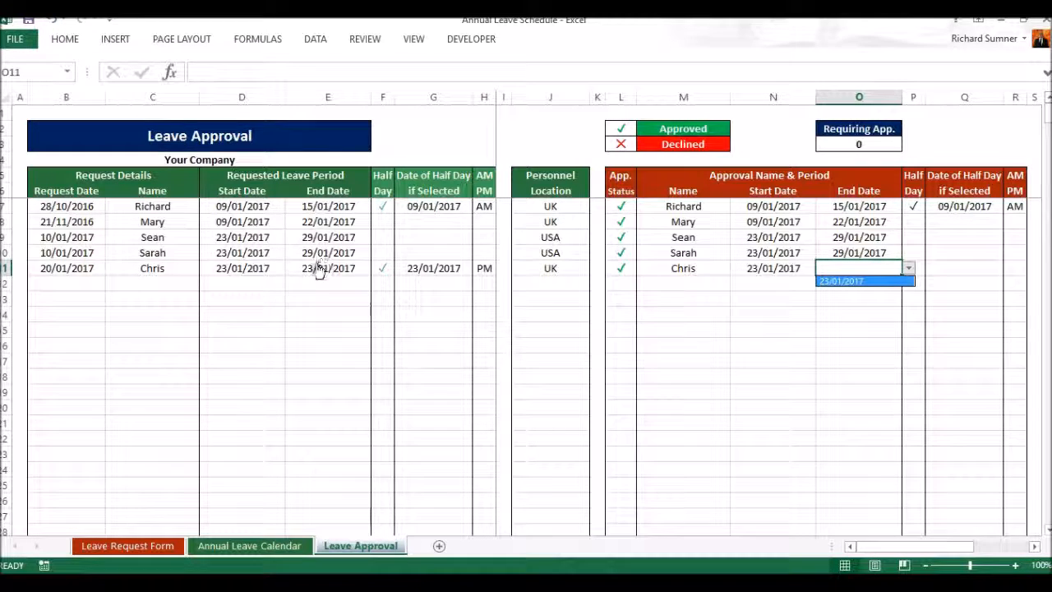
{"action": "left_click", "coordinate": [869, 282]}
{"action": "left_click", "coordinate": [927, 271]}
{"action": "left_click", "coordinate": [917, 272]}
{"action": "left_click", "coordinate": [932, 271]}
{"action": "left_click", "coordinate": [919, 281]}
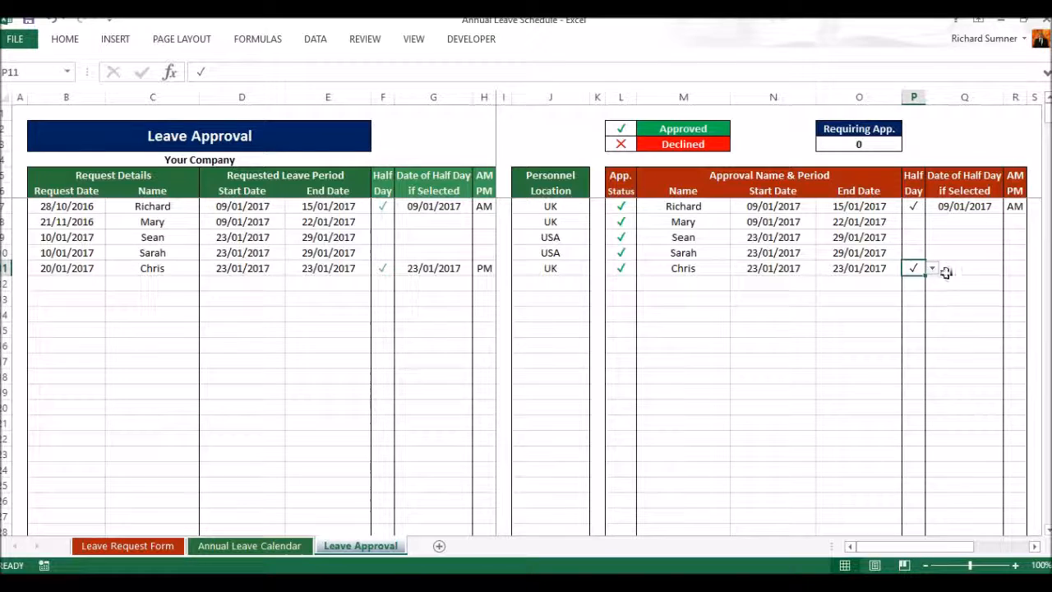
Step: Choose 23/01/2017 as the approved half-day date and PM as its period
{"action": "left_click", "coordinate": [974, 275]}
{"action": "left_click", "coordinate": [1009, 274]}
{"action": "left_click", "coordinate": [982, 282]}
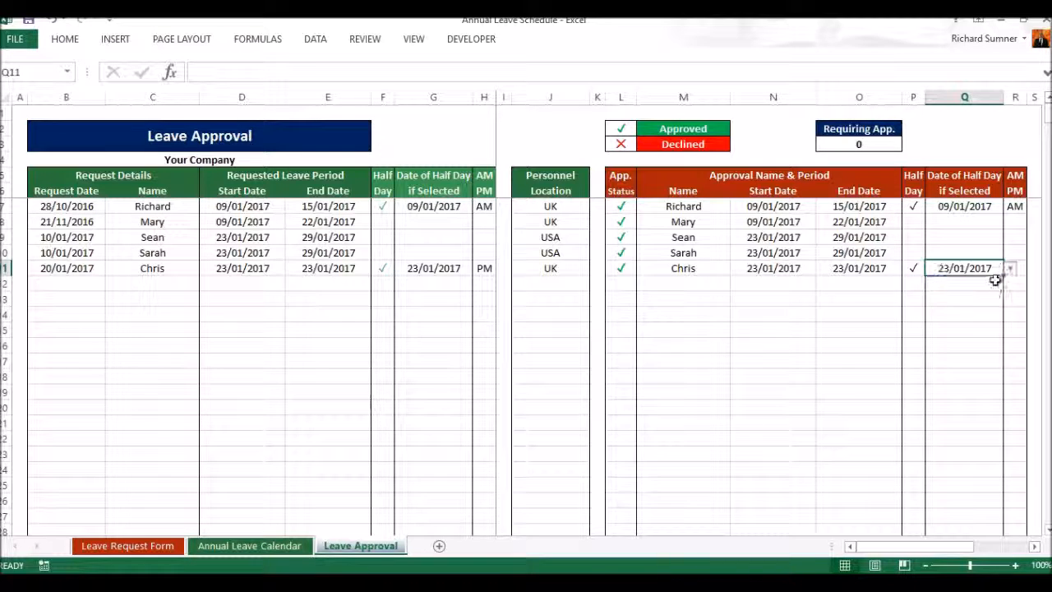
{"action": "left_click", "coordinate": [1023, 272]}
{"action": "left_click", "coordinate": [1033, 269]}
{"action": "left_click", "coordinate": [1019, 289]}
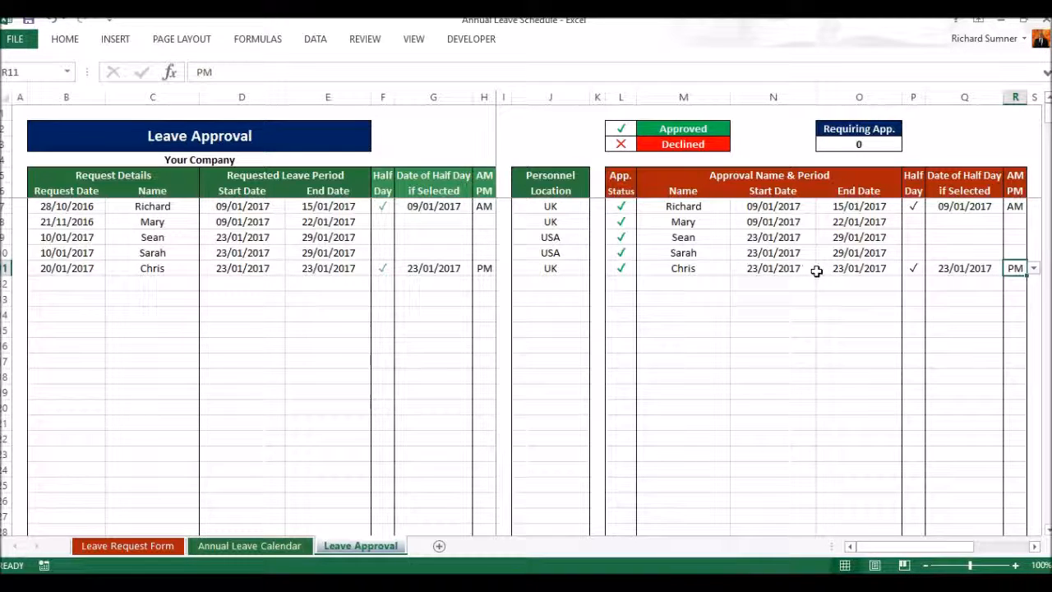
Step: Change the approved half-day period to AM and accept the mismatch with the request
{"action": "left_click", "coordinate": [788, 271]}
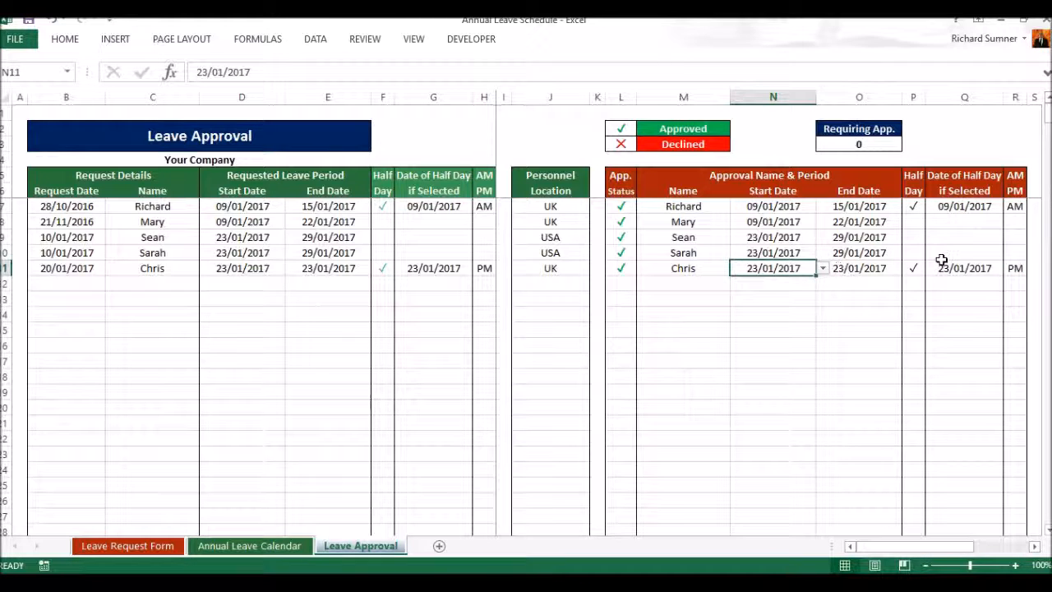
{"action": "left_click", "coordinate": [1004, 268]}
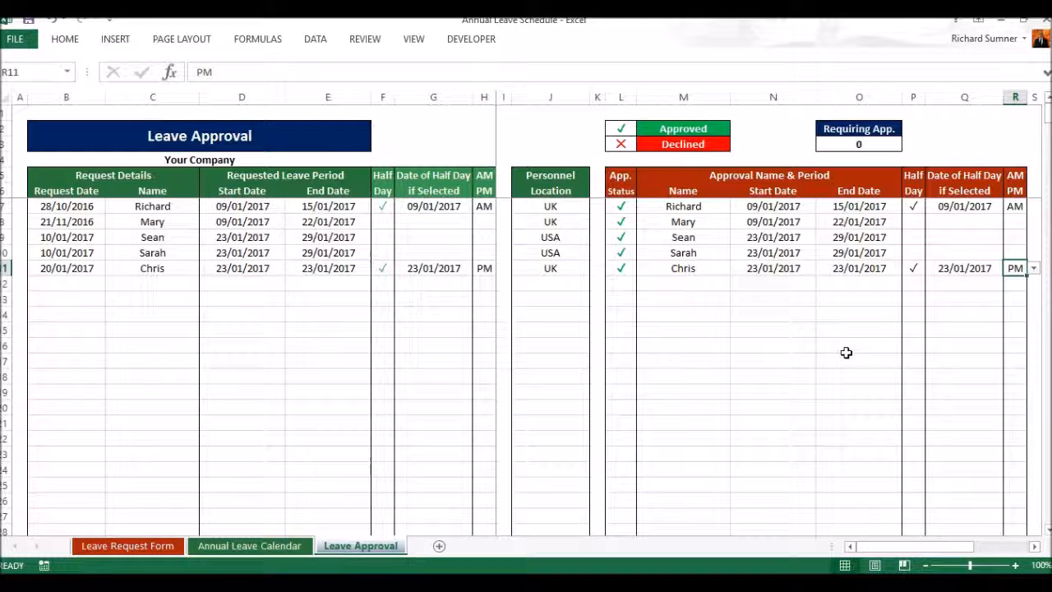
{"action": "type", "text": "AM"}
{"action": "key", "text": "Return"}
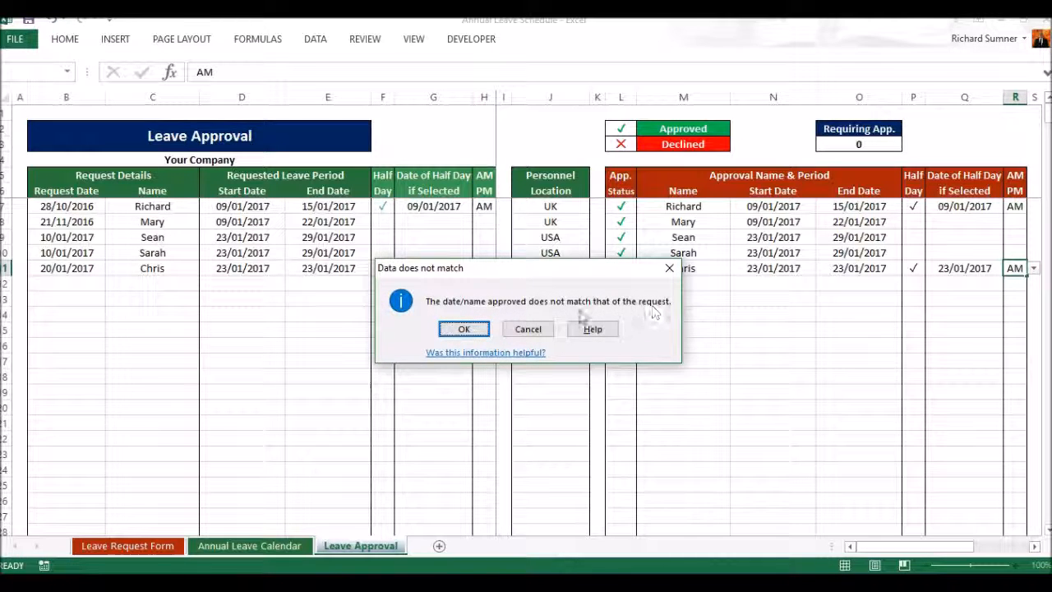
{"action": "left_click", "coordinate": [461, 329]}
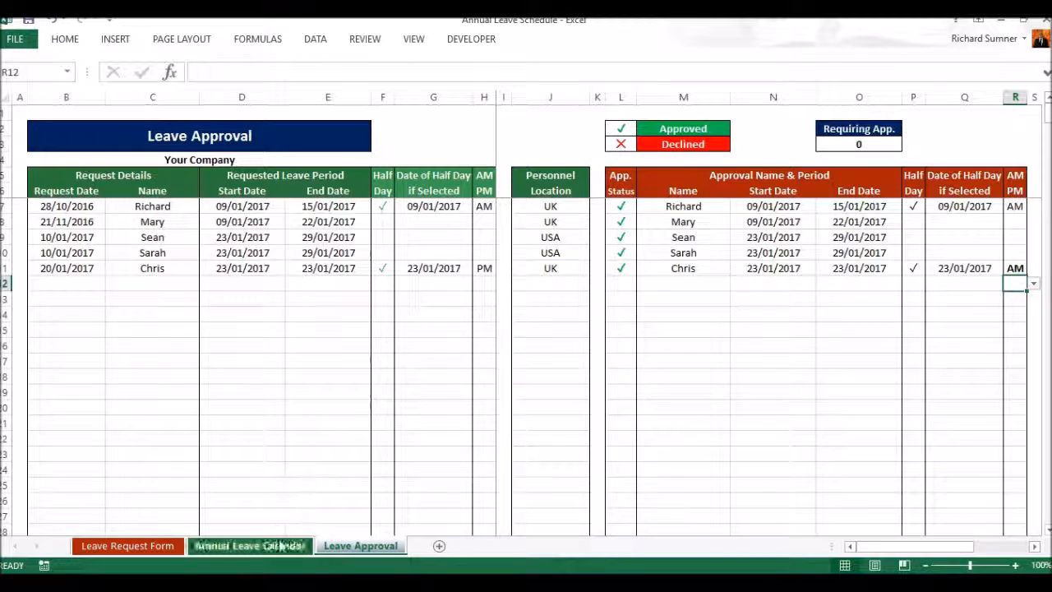
Step: Check how the mismatched approval appears on the Annual Leave Calendar and across the approval columns of the Leave Request Form
{"action": "left_click", "coordinate": [282, 544]}
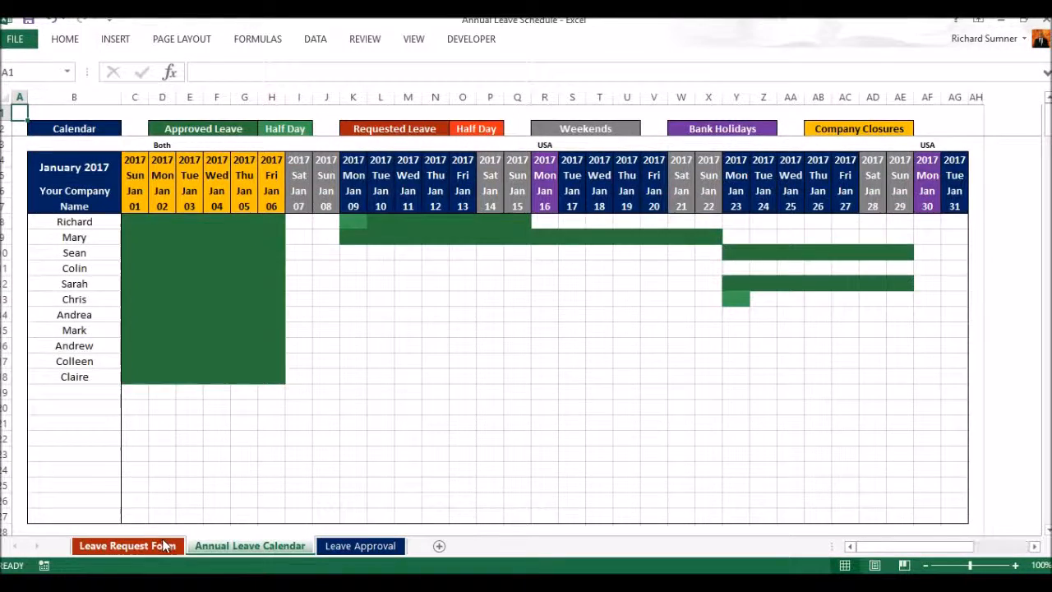
{"action": "left_click", "coordinate": [127, 545]}
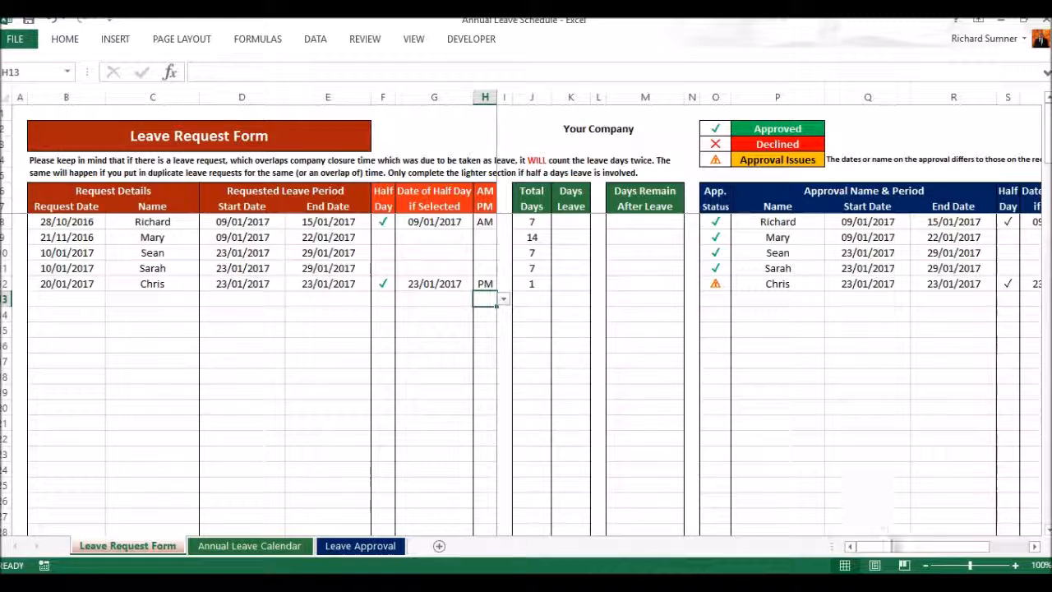
{"action": "left_click_drag", "start_coordinate": [892, 547], "coordinate": [939, 549]}
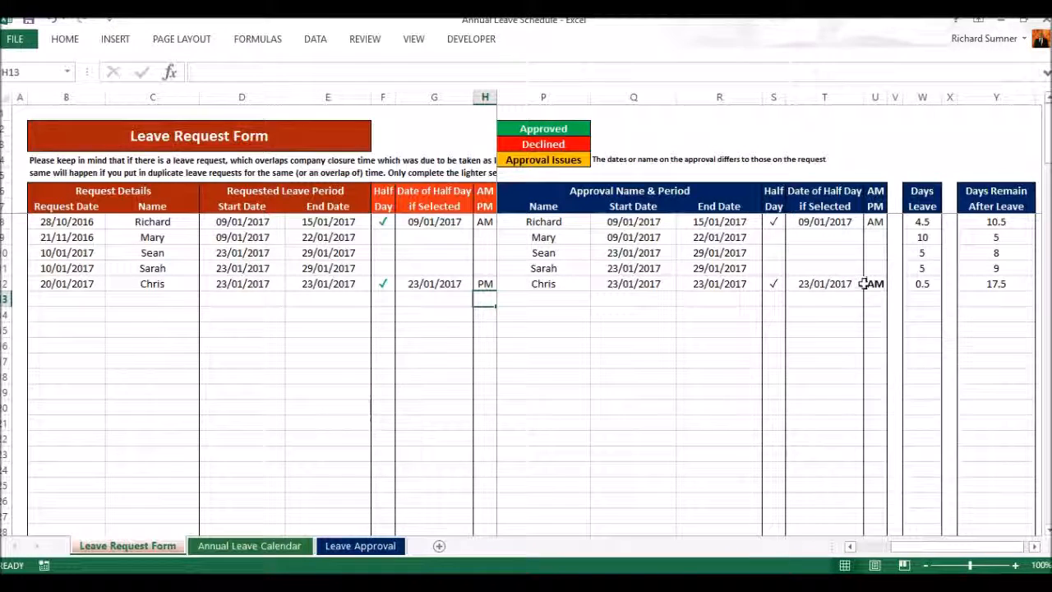
{"action": "left_click_drag", "start_coordinate": [895, 547], "coordinate": [853, 548]}
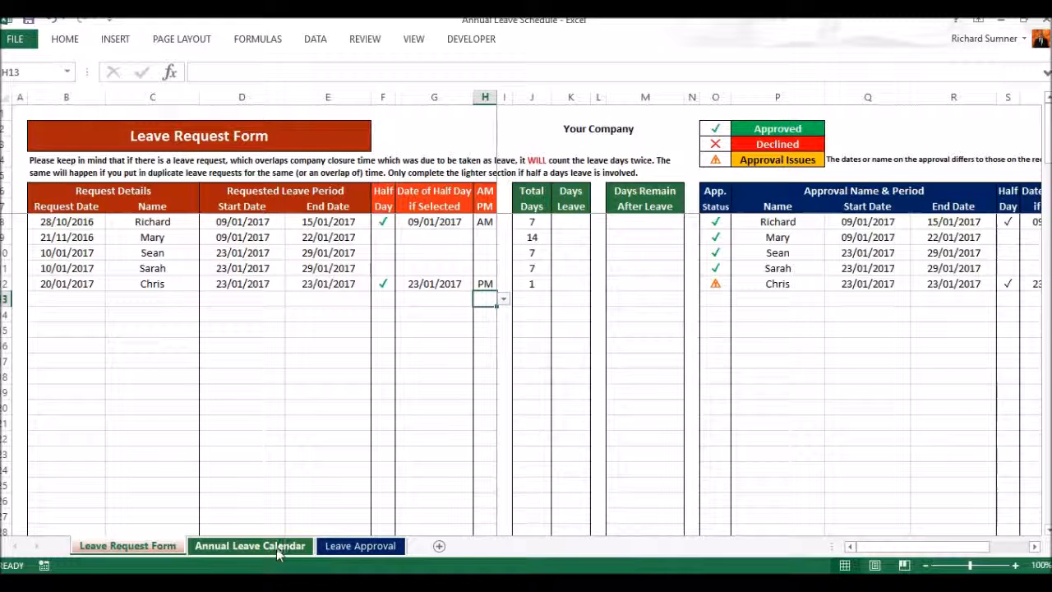
Step: Set the approved half-day period of the 20/01/2017 request to PM on the Leave Approval sheet
{"action": "left_click", "coordinate": [341, 551]}
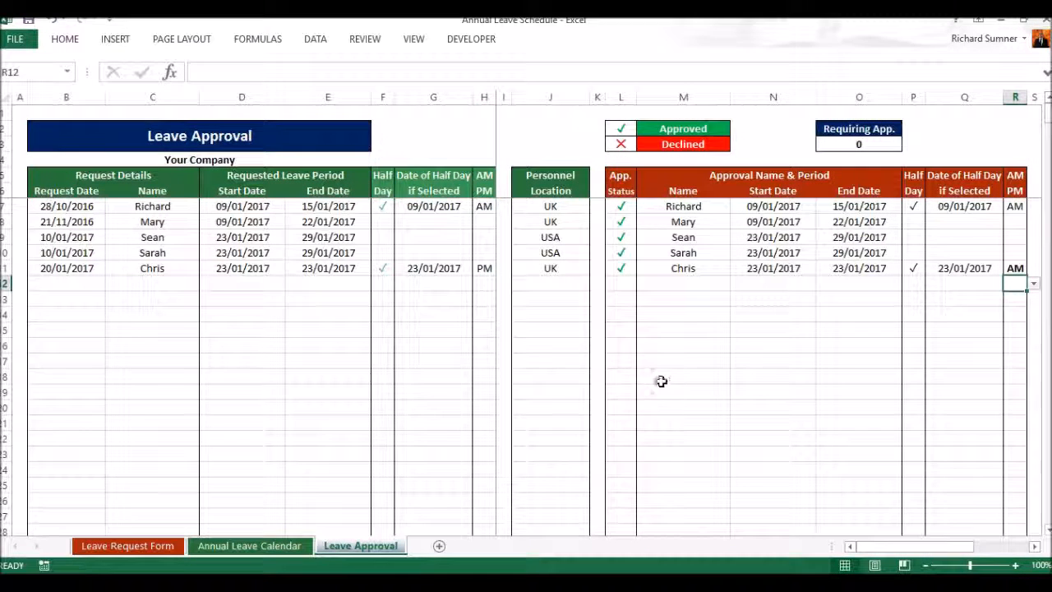
{"action": "left_click", "coordinate": [1015, 269]}
{"action": "left_click", "coordinate": [1032, 269]}
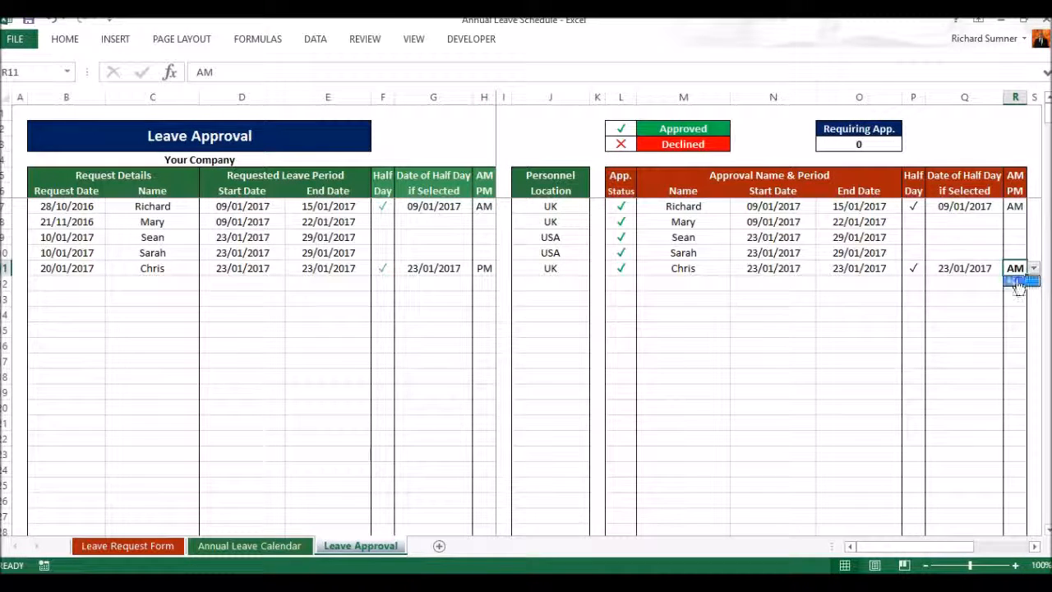
{"action": "left_click", "coordinate": [1016, 292]}
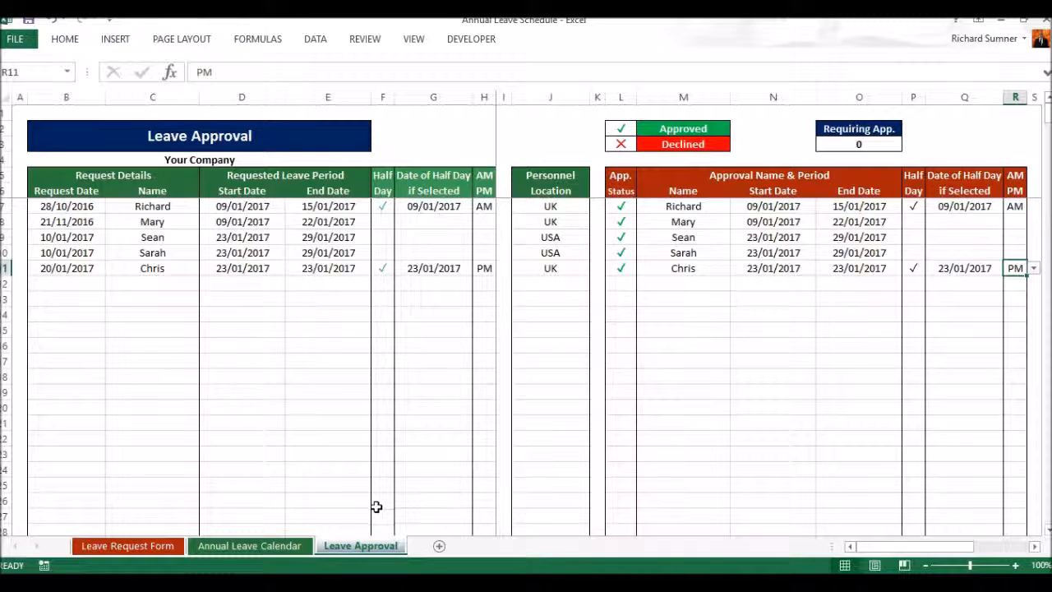
Step: Hide the Leave Approval sheet and look at the workbook protection commands
{"action": "right_click", "coordinate": [358, 545]}
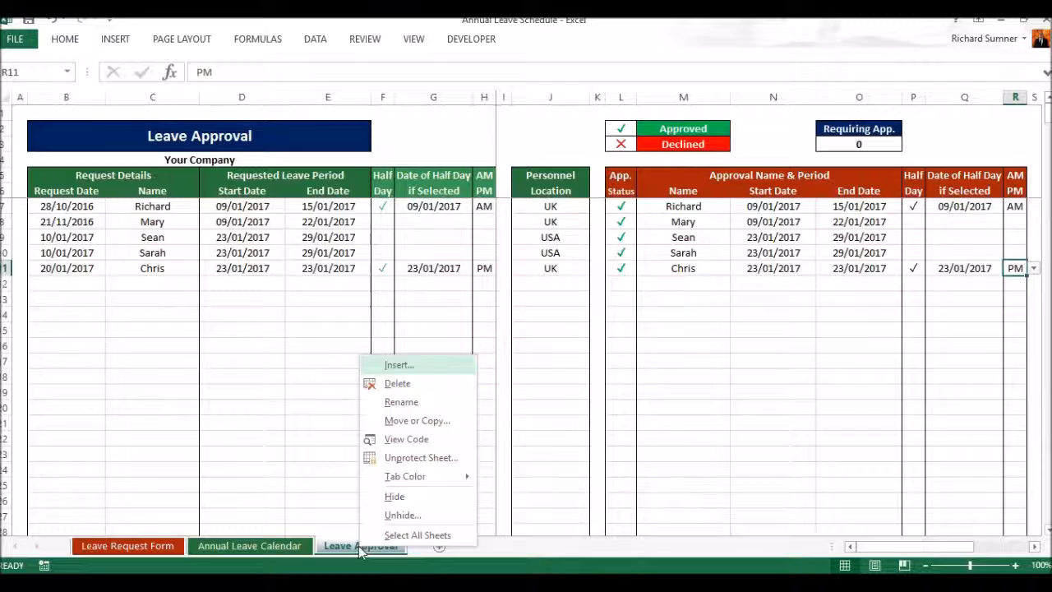
{"action": "left_click", "coordinate": [402, 495]}
{"action": "left_click", "coordinate": [374, 45]}
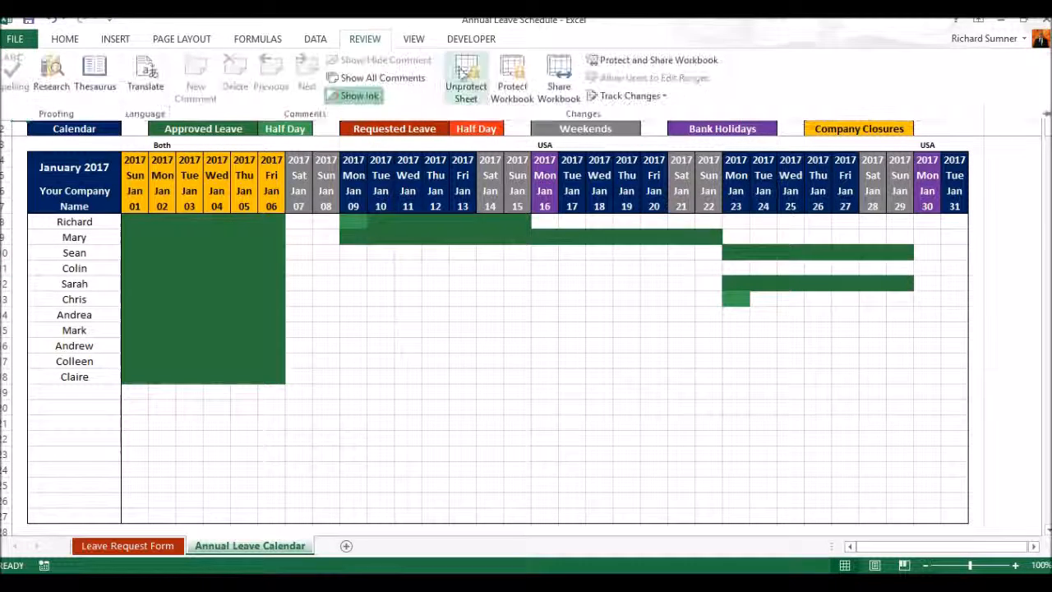
{"action": "left_click", "coordinate": [370, 42]}
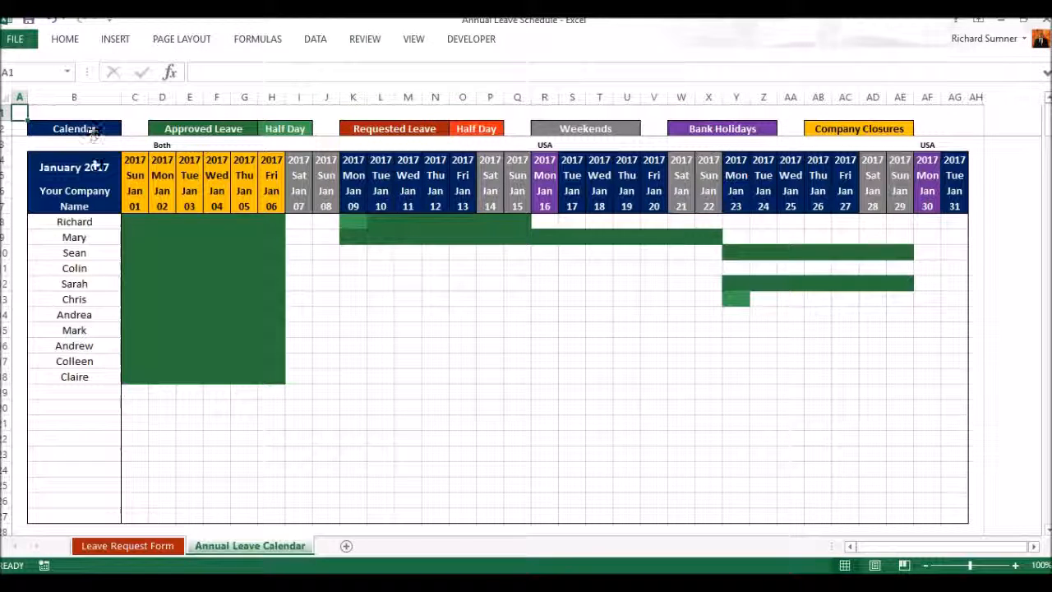
Step: Review the approved request on the Leave Request Form, move through the cells of the empty row beneath it, and view the Annual Leave Calendar
{"action": "left_click", "coordinate": [168, 546]}
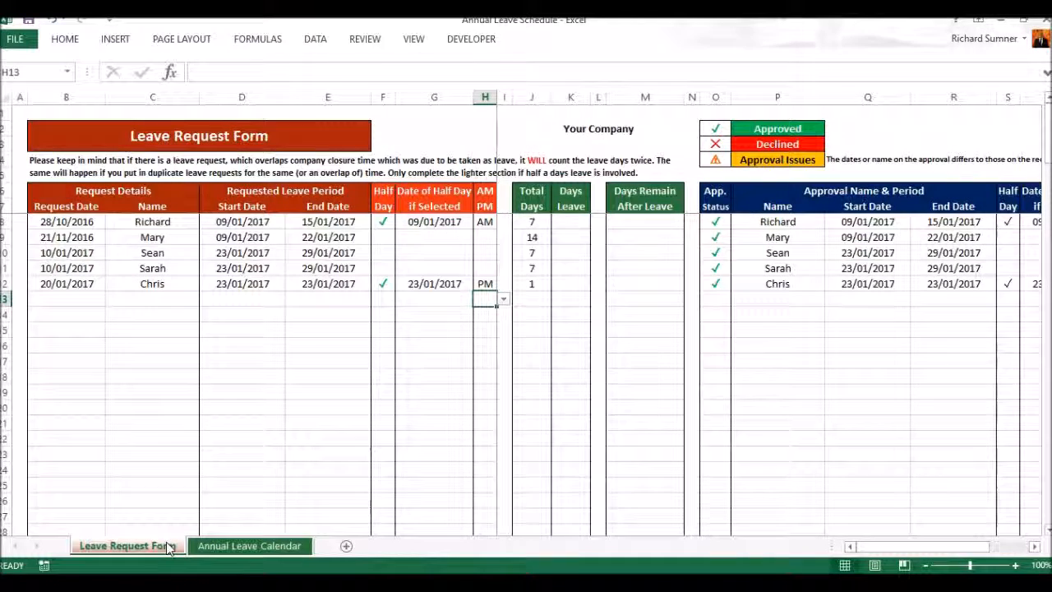
{"action": "key", "text": "Left"}
{"action": "key", "text": "Right"}
{"action": "key", "text": "Right"}
{"action": "key", "text": "Right"}
{"action": "key", "text": "Right"}
{"action": "key", "text": "Right"}
{"action": "key", "text": "Right"}
{"action": "key", "text": "Right"}
{"action": "key", "text": "Right"}
{"action": "key", "text": "Right"}
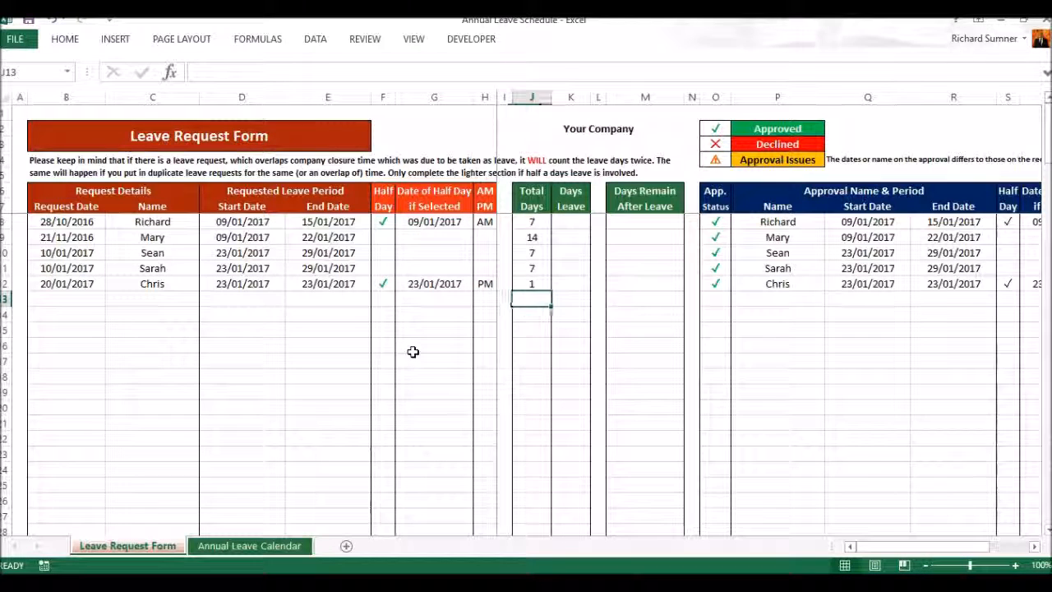
{"action": "key", "text": "Right"}
{"action": "key", "text": "Right"}
{"action": "key", "text": "Right"}
{"action": "key", "text": "Right"}
{"action": "key", "text": "Right"}
{"action": "key", "text": "Right"}
{"action": "key", "text": "Right"}
{"action": "key", "text": "Right"}
{"action": "key", "text": "Right"}
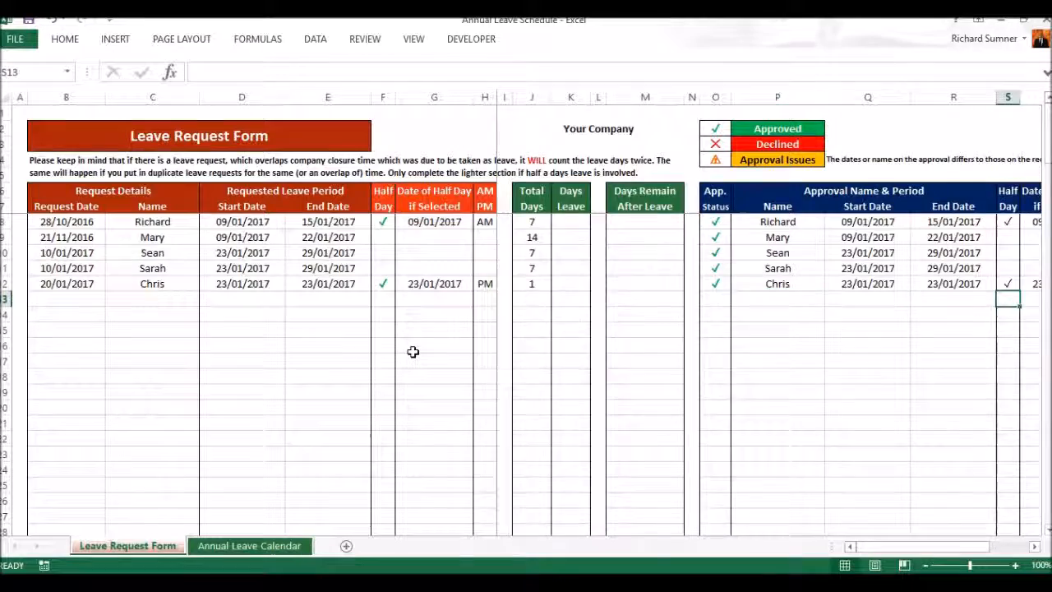
{"action": "key", "text": "Left"}
{"action": "key", "text": "Left"}
{"action": "key", "text": "Left"}
{"action": "key", "text": "Left"}
{"action": "key", "text": "Left"}
{"action": "key", "text": "Left"}
{"action": "key", "text": "Left"}
{"action": "key", "text": "Left"}
{"action": "key", "text": "Left"}
{"action": "key", "text": "Left"}
{"action": "key", "text": "Left"}
{"action": "key", "text": "Left"}
{"action": "key", "text": "Left"}
{"action": "key", "text": "Left"}
{"action": "key", "text": "Left"}
{"action": "key", "text": "Left"}
{"action": "key", "text": "Left"}
{"action": "key", "text": "Left"}
{"action": "key", "text": "Left"}
{"action": "key", "text": "Left"}
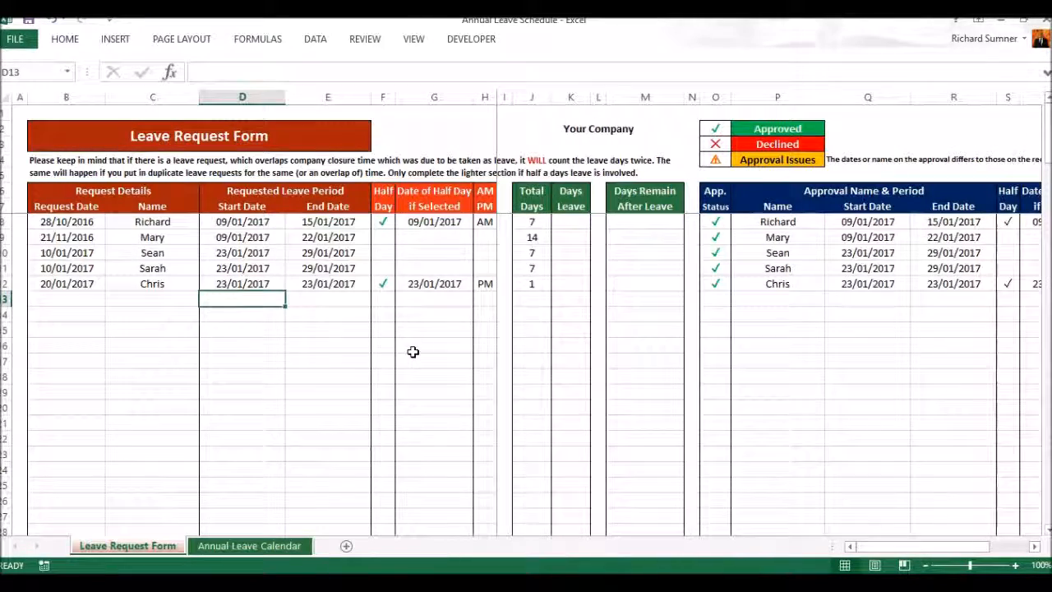
{"action": "left_click", "coordinate": [294, 545]}
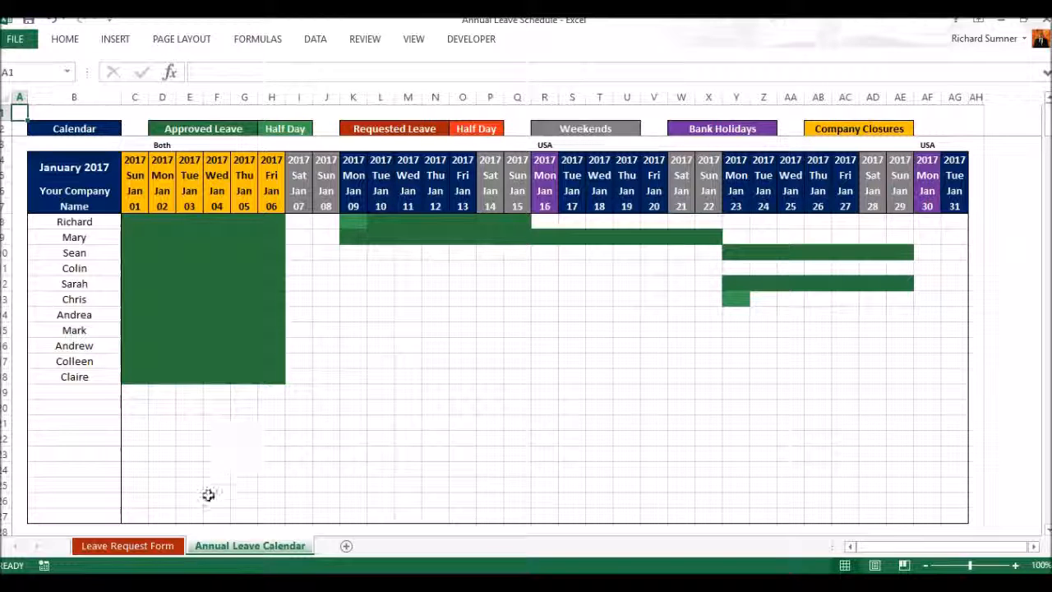
Step: Unhide the Intro & Setup and Leave Approval sheets from the Leave Request Form sheet
{"action": "left_click", "coordinate": [175, 546]}
{"action": "right_click", "coordinate": [175, 547]}
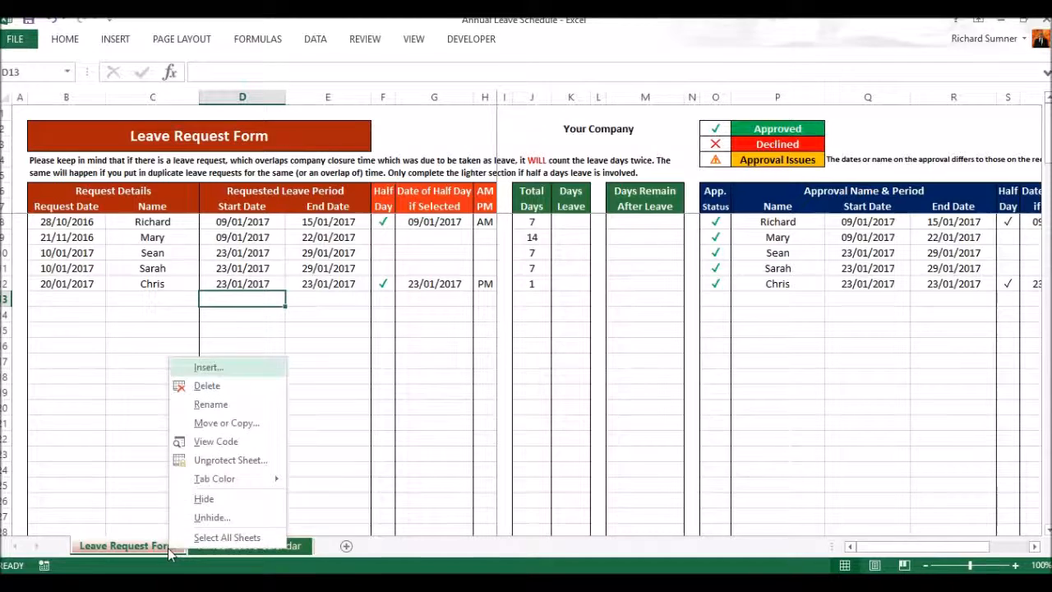
{"action": "left_click", "coordinate": [214, 518]}
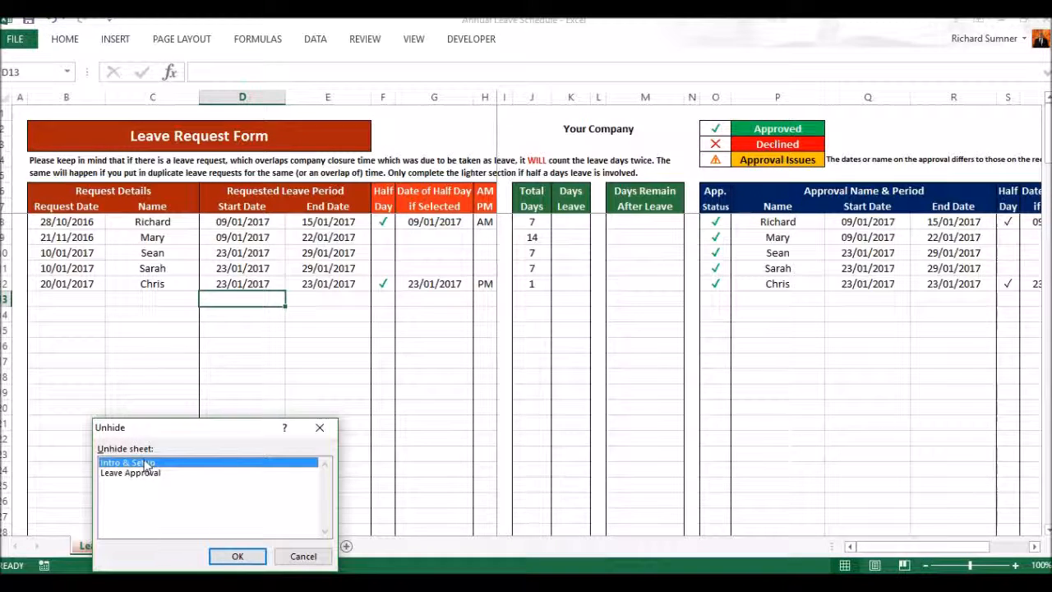
{"action": "left_click", "coordinate": [239, 556]}
{"action": "right_click", "coordinate": [172, 549]}
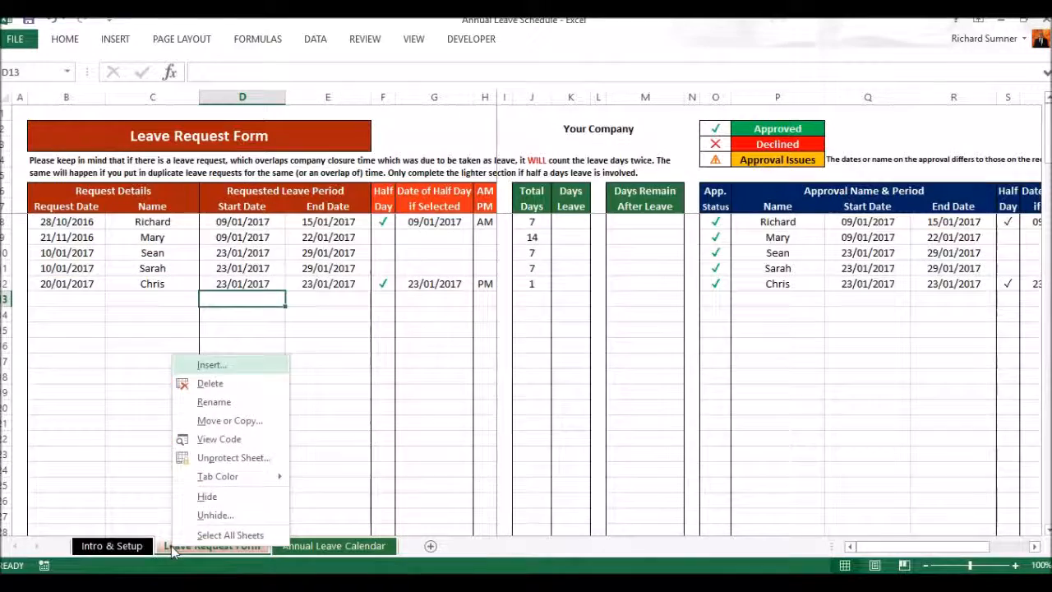
{"action": "left_click", "coordinate": [215, 514]}
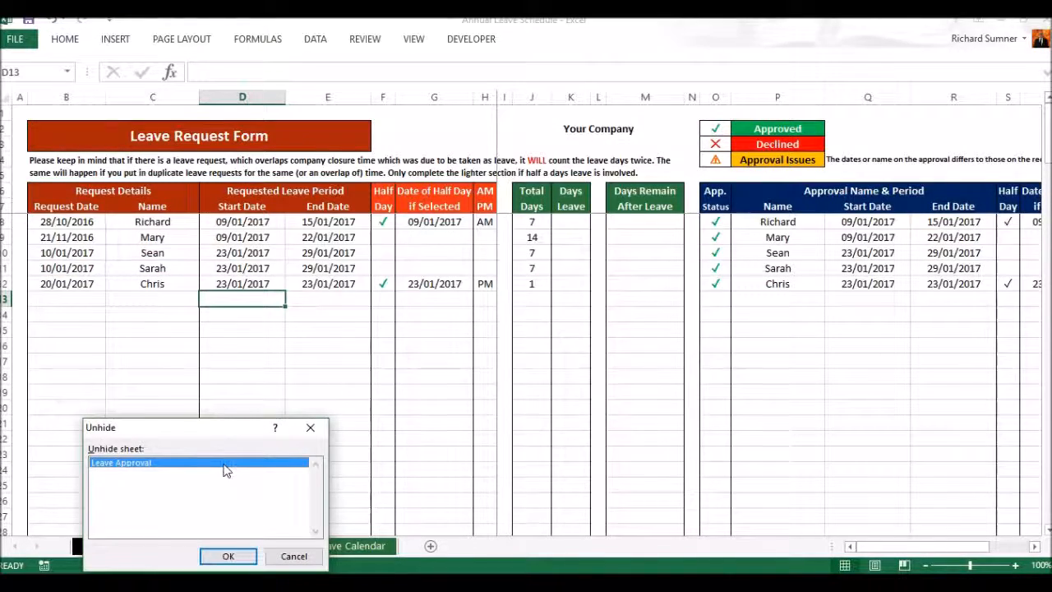
{"action": "left_click", "coordinate": [228, 556]}
Step: Review the staff leave table with its requested, approved and remaining days on the Intro & Setup sheet, finishing at cell A1
{"action": "left_click", "coordinate": [128, 547]}
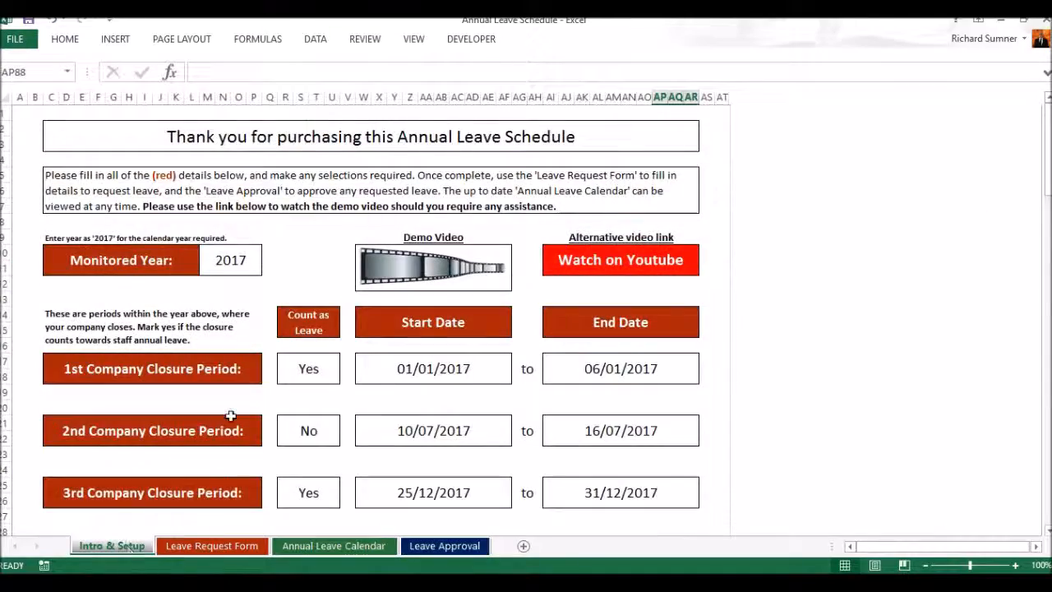
{"action": "scroll", "coordinate": [230, 416], "scroll_direction": "down", "scroll_amount": 10}
{"action": "scroll", "coordinate": [231, 416], "scroll_direction": "down", "scroll_amount": 10}
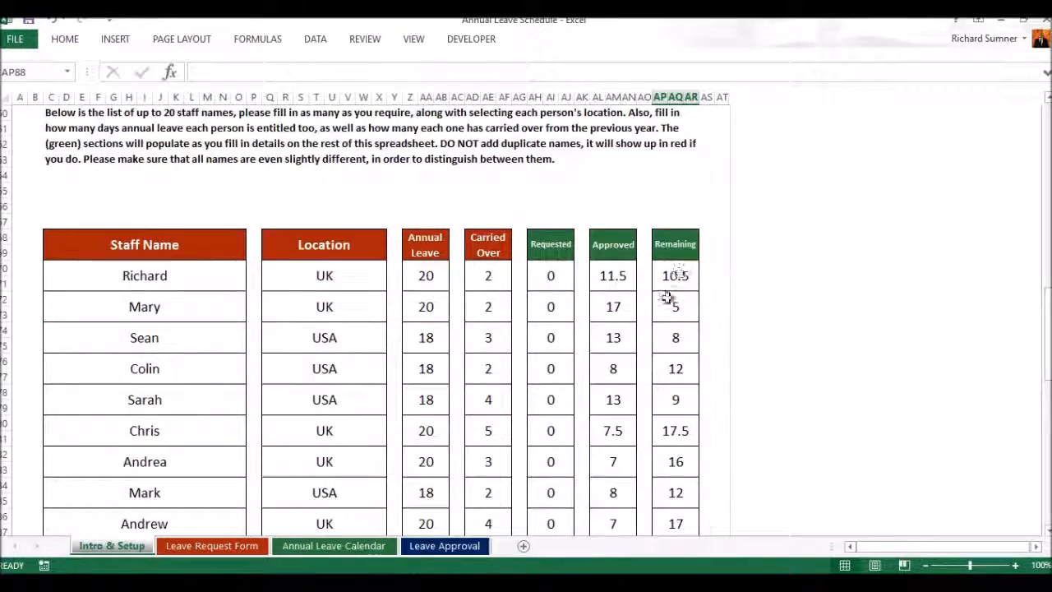
{"action": "scroll", "coordinate": [657, 343], "scroll_direction": "down", "scroll_amount": 1}
{"action": "scroll", "coordinate": [657, 342], "scroll_direction": "up", "scroll_amount": 20}
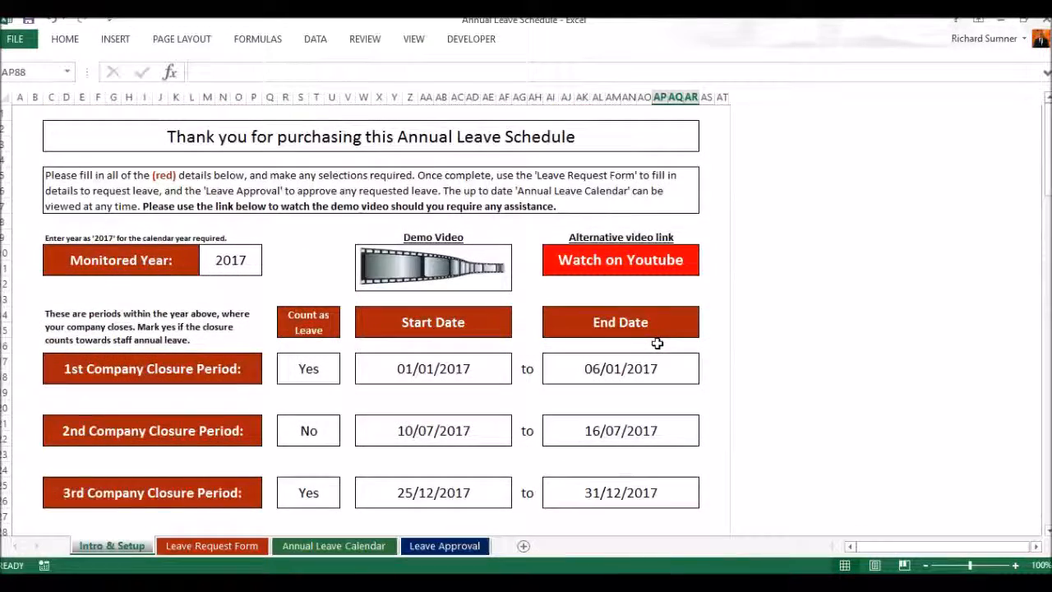
{"action": "left_click", "coordinate": [18, 115]}
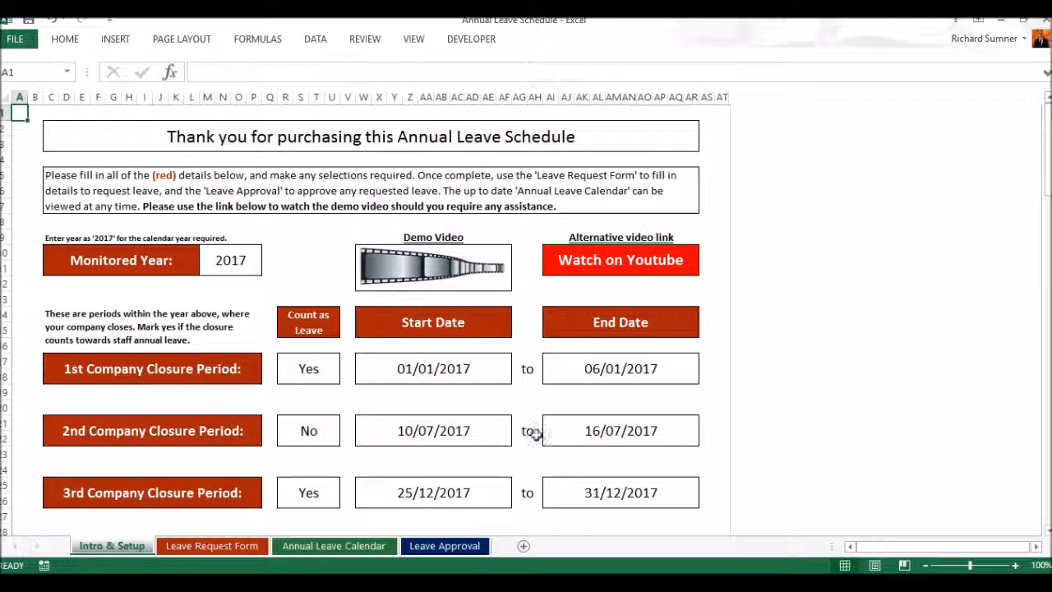
Step: View the Leave Approval sheet and the sheet and workbook protection commands, and return to the Intro & Setup sheet
{"action": "left_click", "coordinate": [436, 552]}
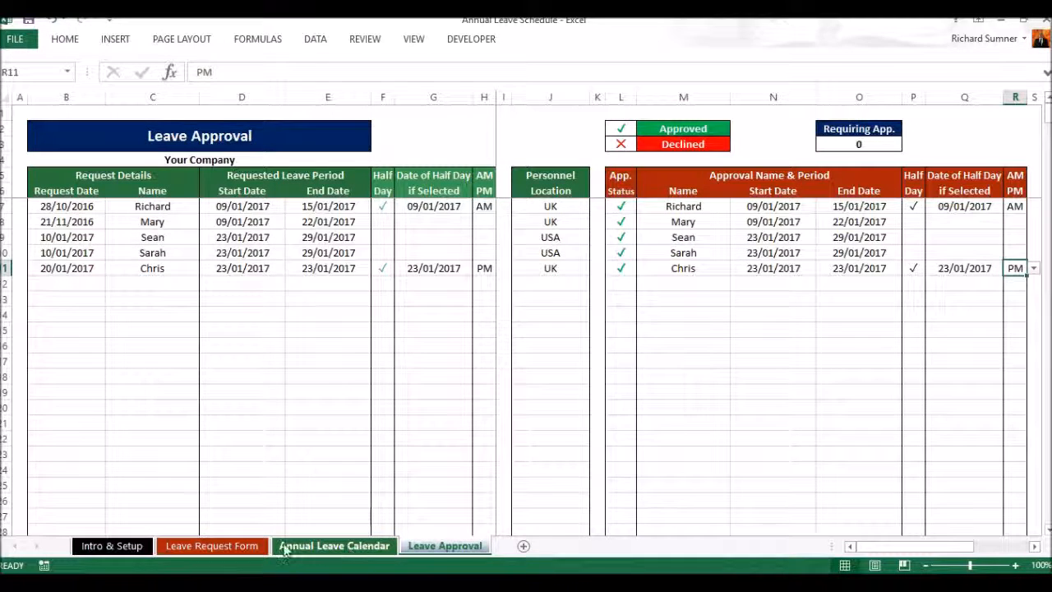
{"action": "left_click", "coordinate": [365, 39]}
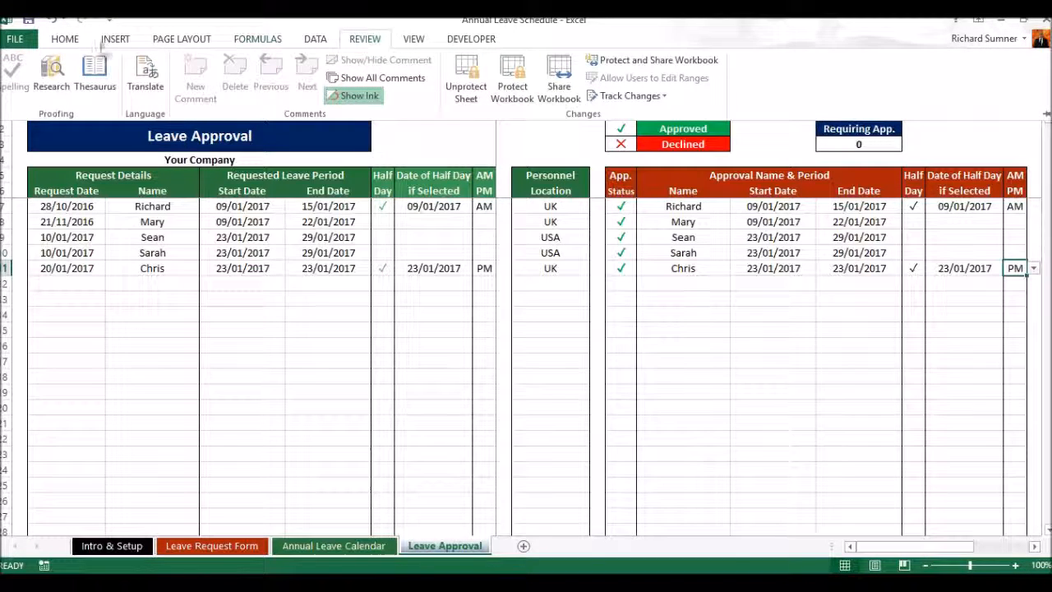
{"action": "left_click", "coordinate": [65, 39]}
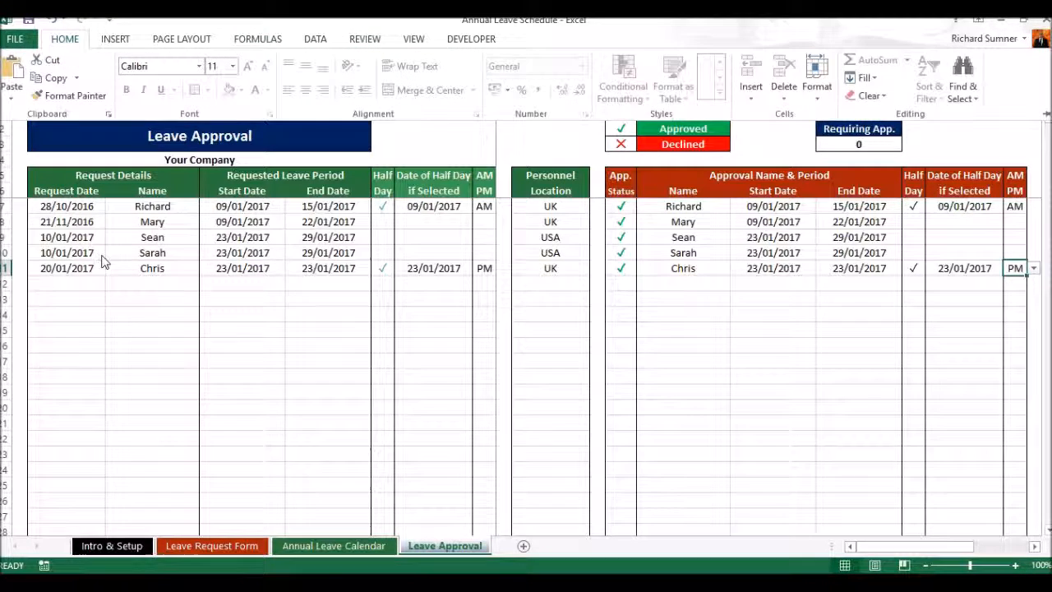
{"action": "left_click", "coordinate": [111, 546]}
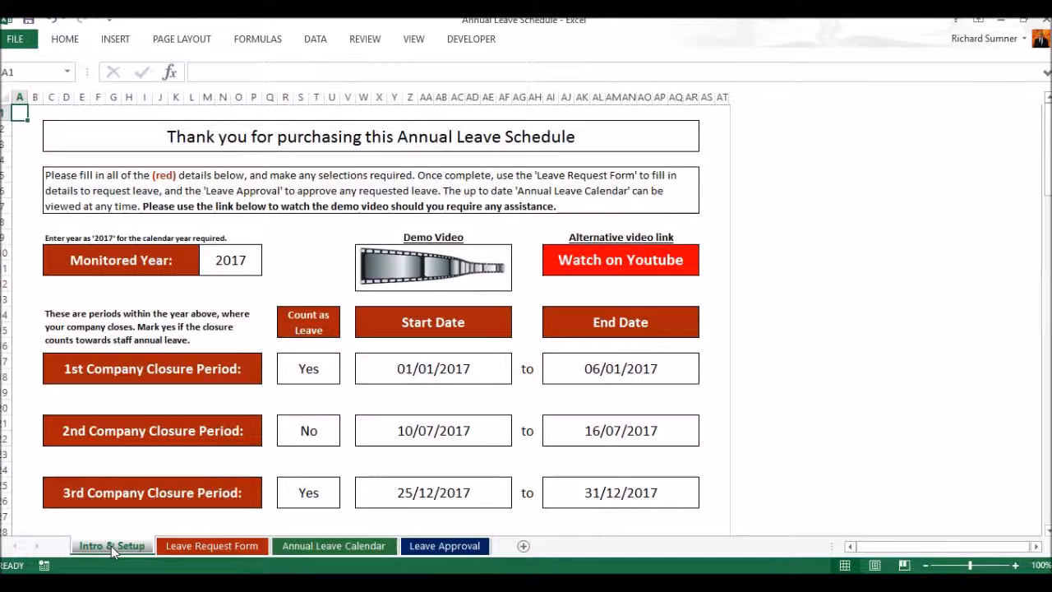